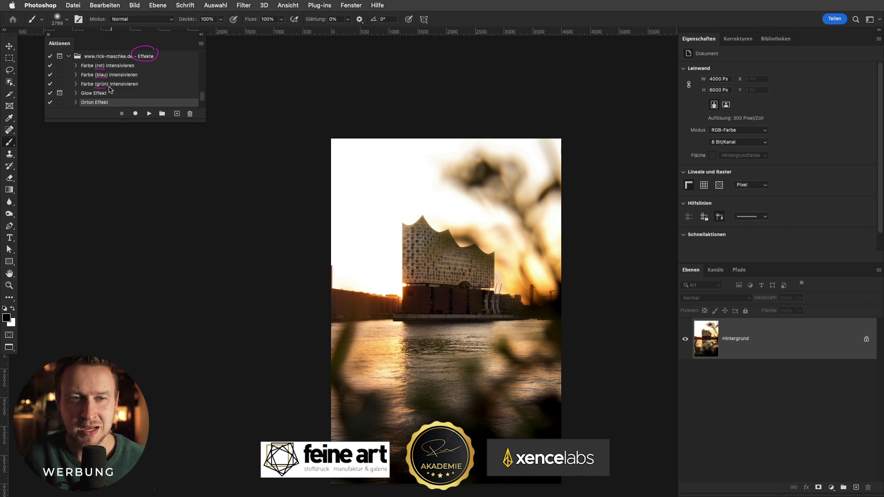
Browse the panel list and the Actions panel menu without changing anything.
drag(77, 98, 104, 97)
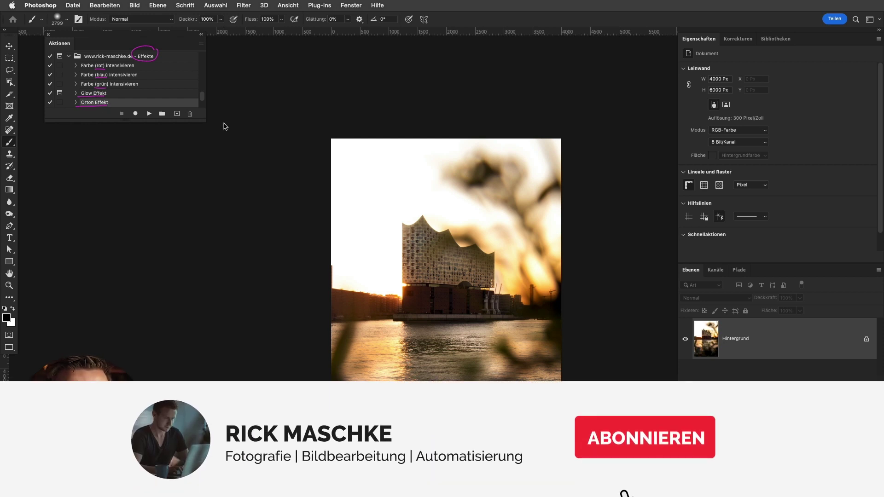
key(Escape)
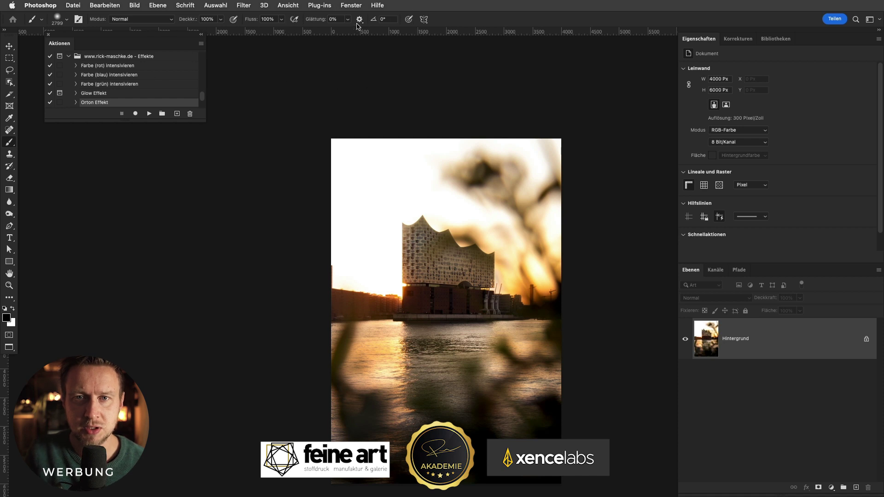
click(351, 5)
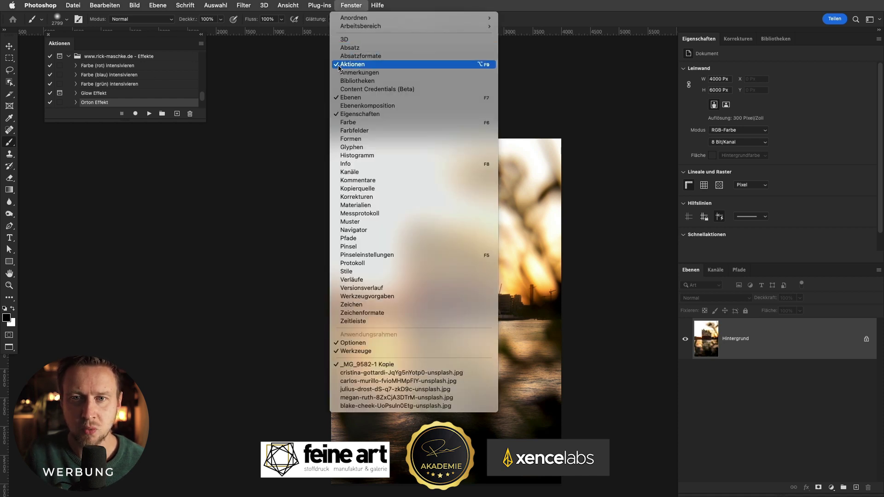
click(351, 6)
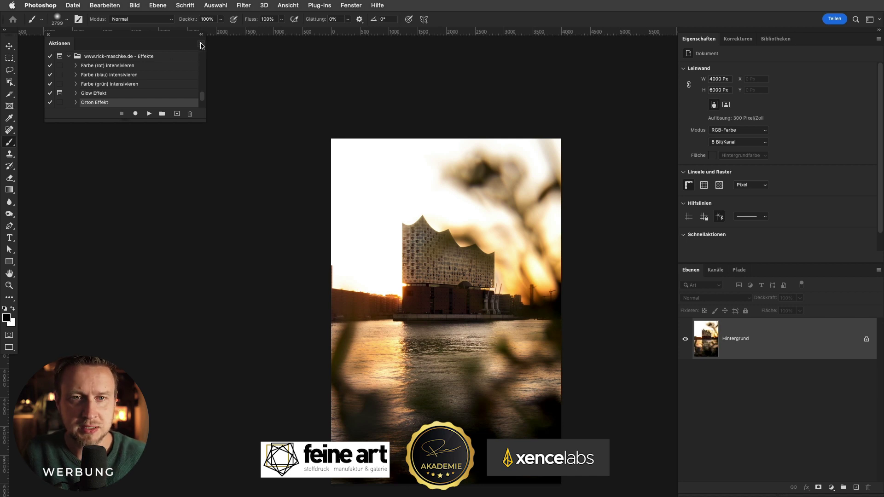
click(201, 44)
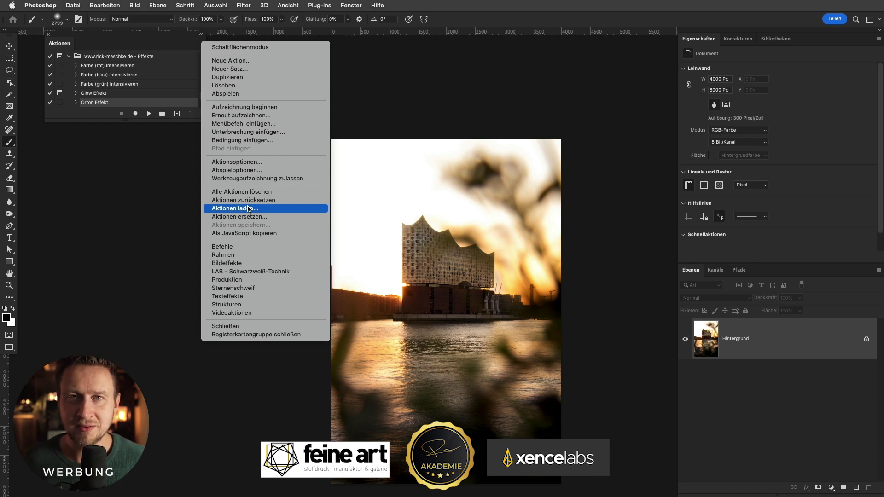
click(116, 46)
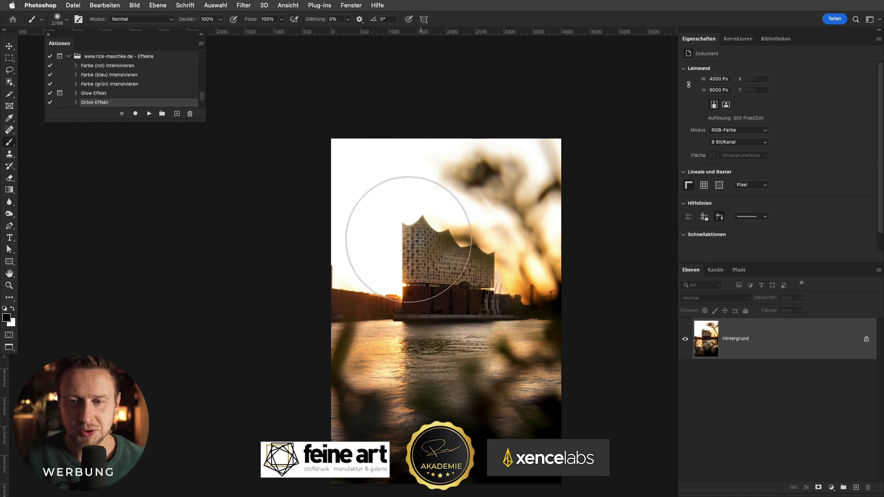
Run the Farbe (rot) intensivieren action on the harbour photo, keeping the embedded colour profile.
drag(406, 237, 382, 189)
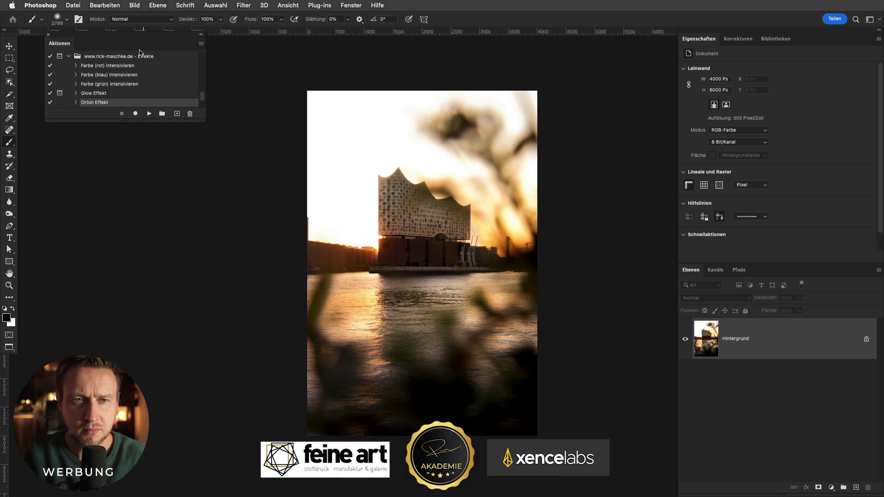
click(113, 67)
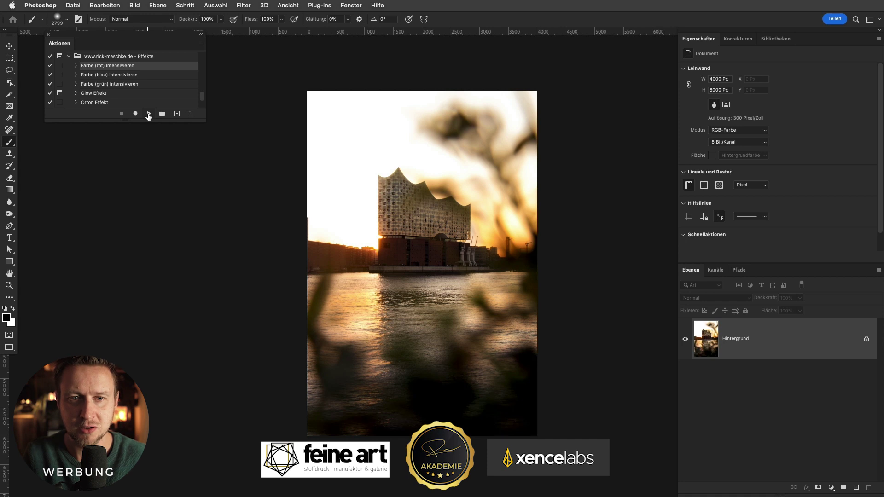
click(148, 114)
click(391, 225)
click(420, 272)
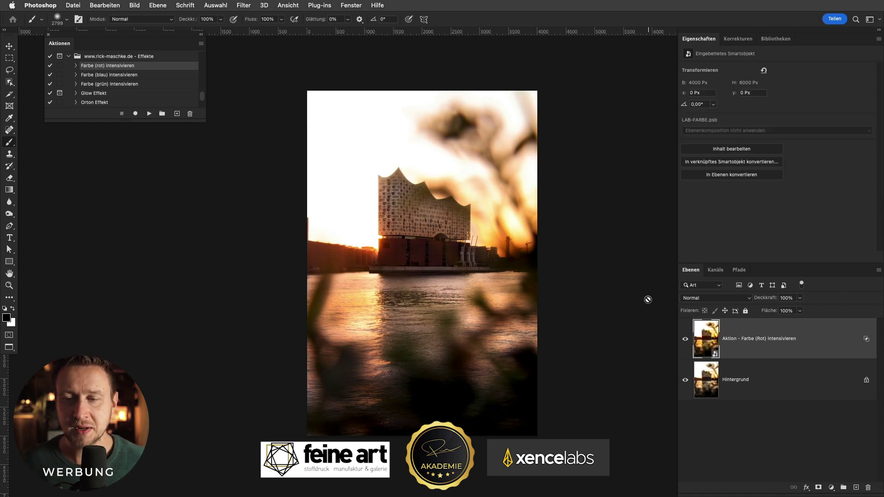
Compare the red-boost layer on and off, zoomed into detail and at full view.
click(686, 339)
click(685, 339)
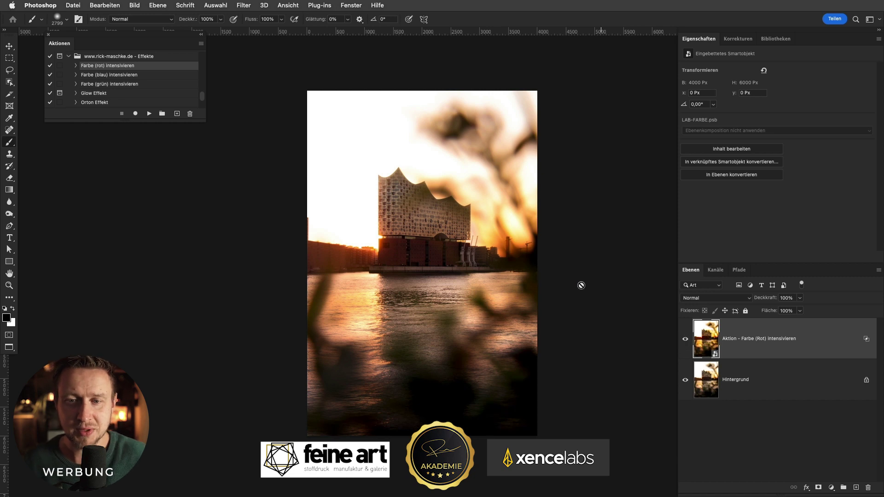
scroll(376, 247, up, 3)
scroll(411, 253, up, 2)
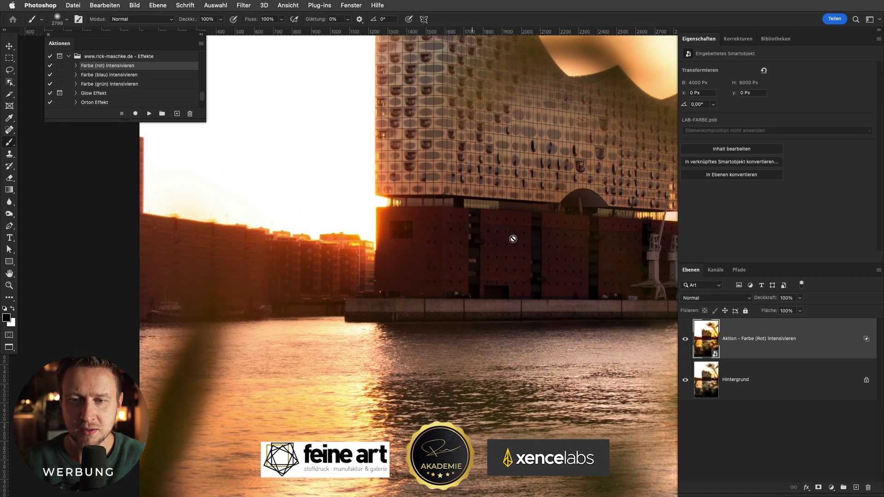
click(685, 340)
click(686, 339)
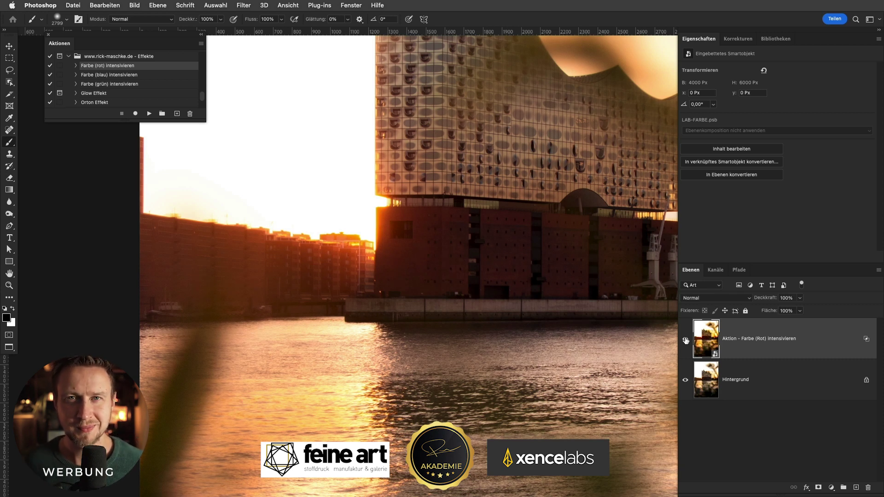
alt+click(469, 201)
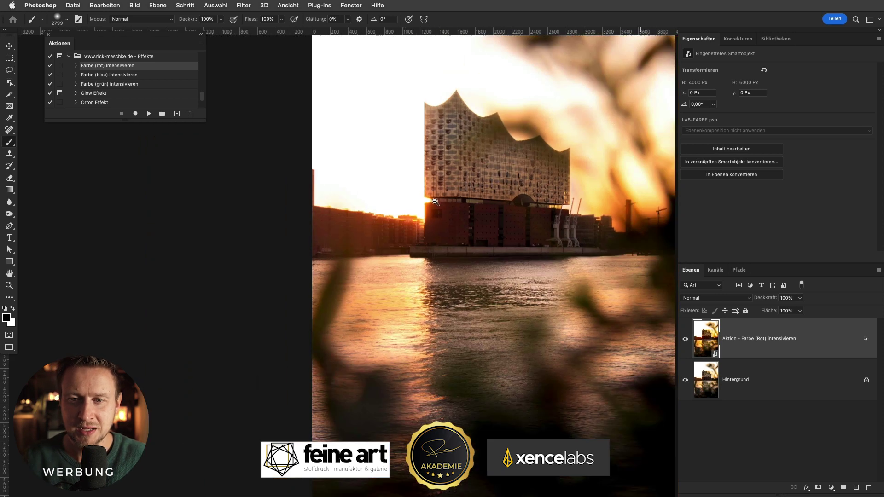
alt+click(435, 201)
click(686, 339)
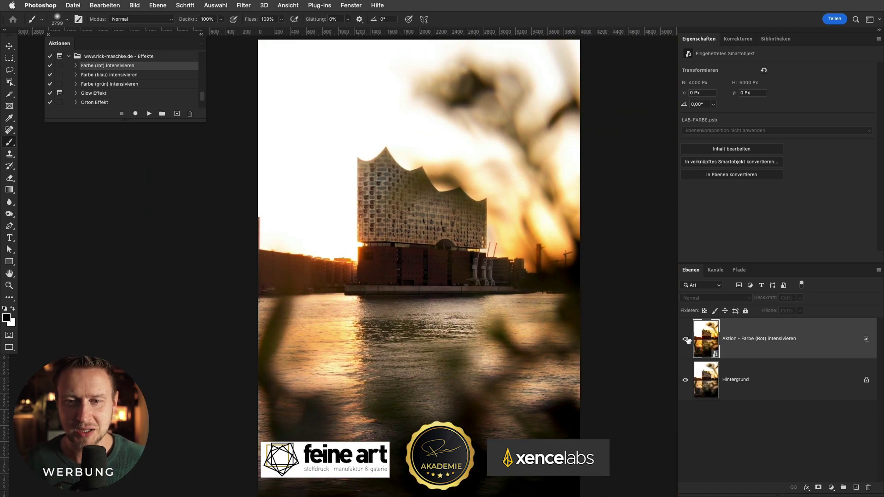
click(686, 340)
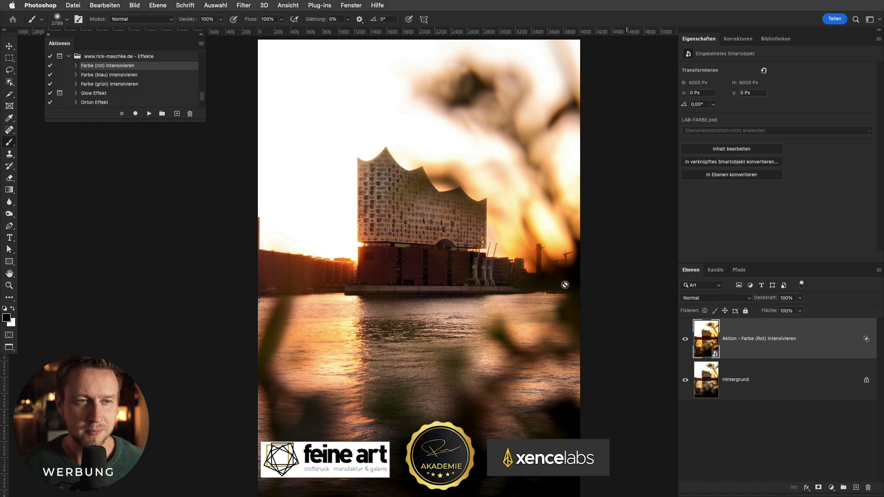
Apply Farbe (blau) intensivieren to the staircase, compare it, then run it on the portrait.
key(ctrl+Tab)
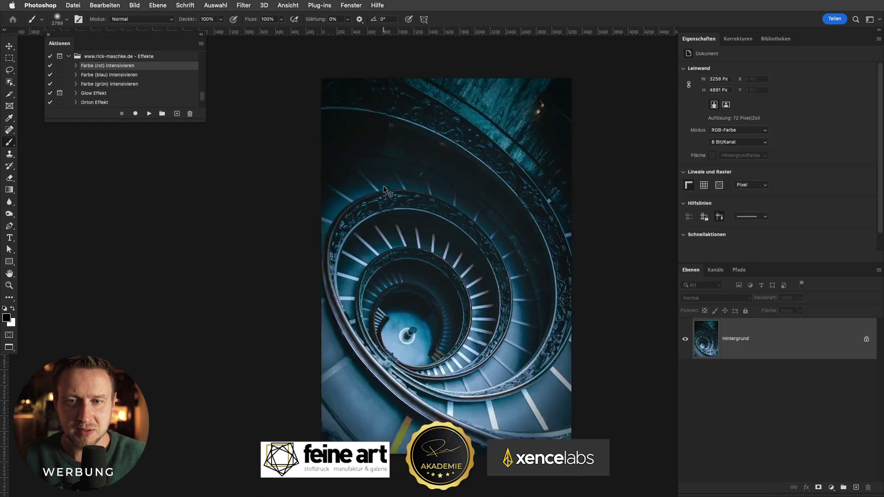
key(v)
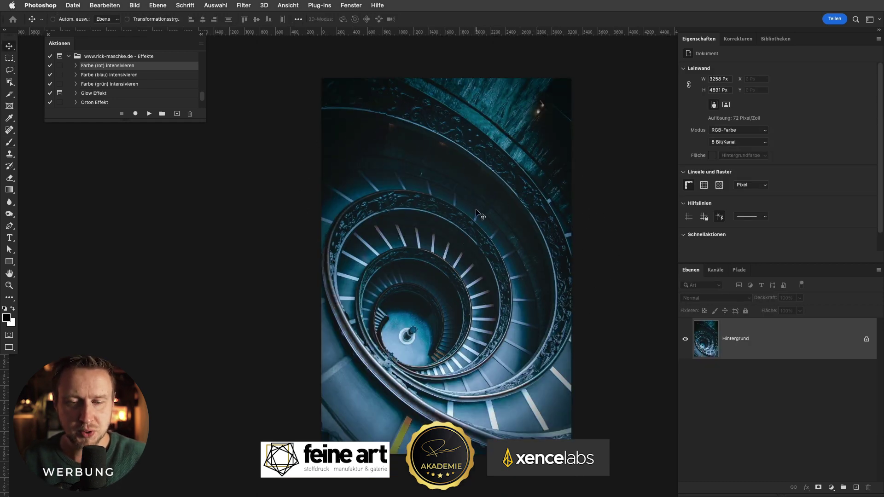
click(117, 75)
click(148, 114)
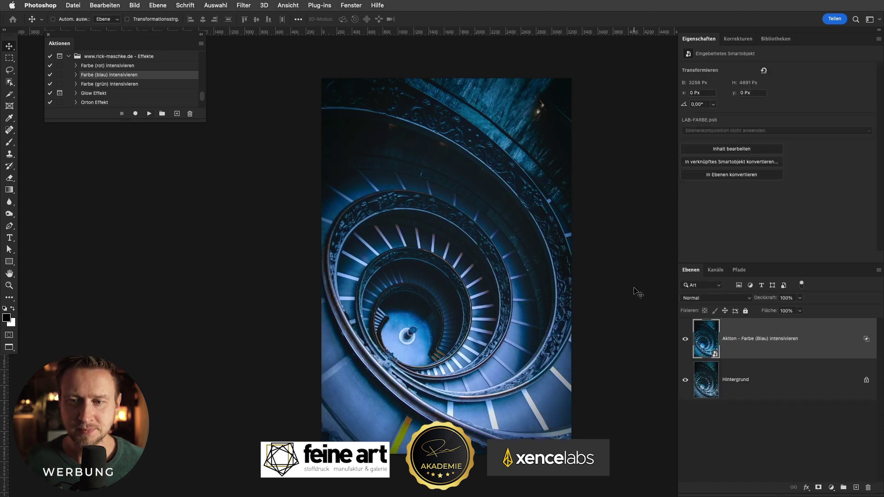
click(685, 342)
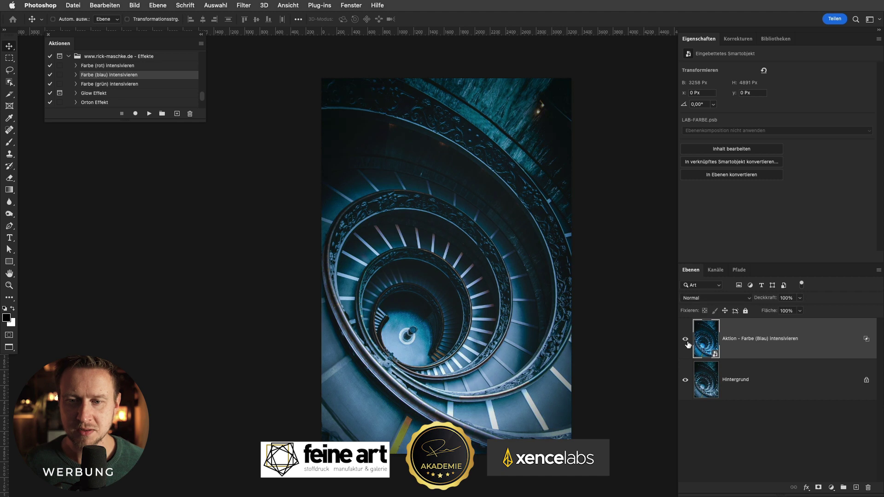
click(686, 341)
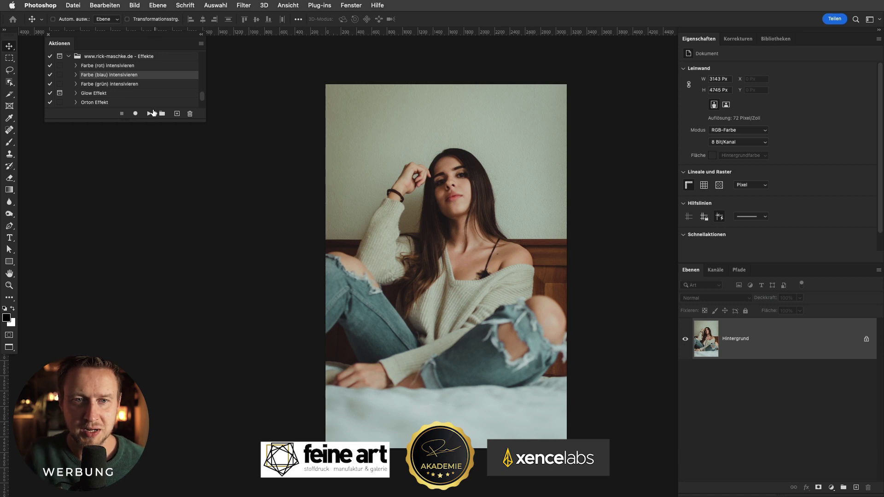
click(152, 112)
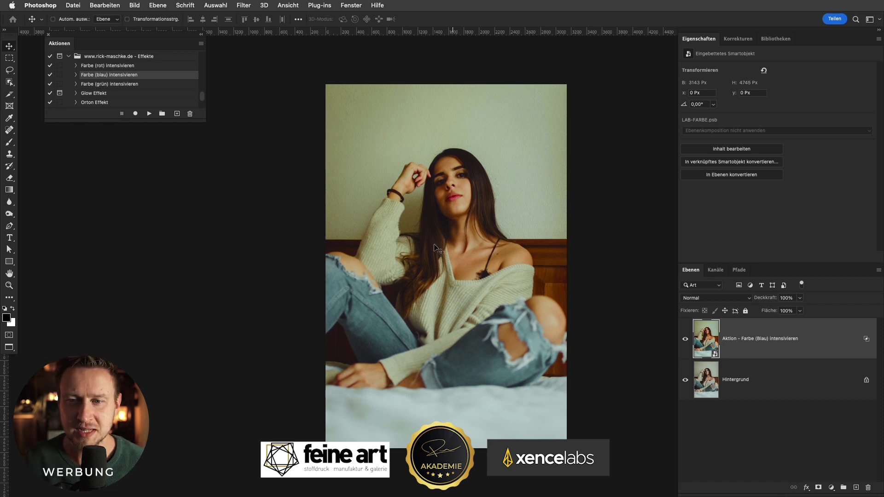
Lower the blue-boost layer's opacity and Alt-split its Darunter liegende Ebene blend-if slider.
mouse_move(768, 299)
mouse_down()
mouse_move(756, 300)
mouse_move(823, 340)
mouse_up()
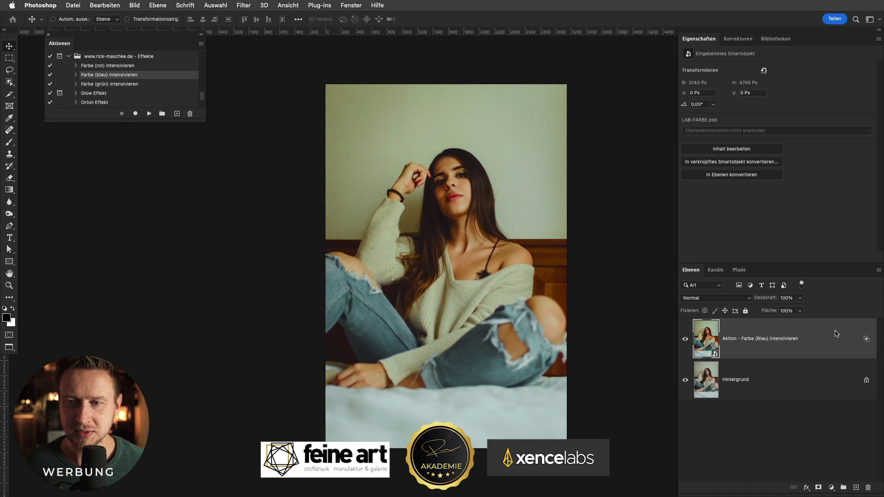
double_click(834, 334)
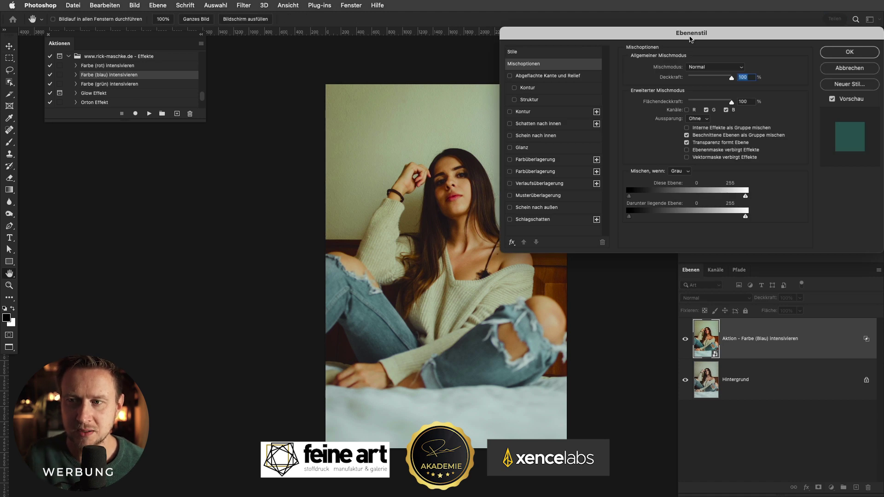
click(686, 171)
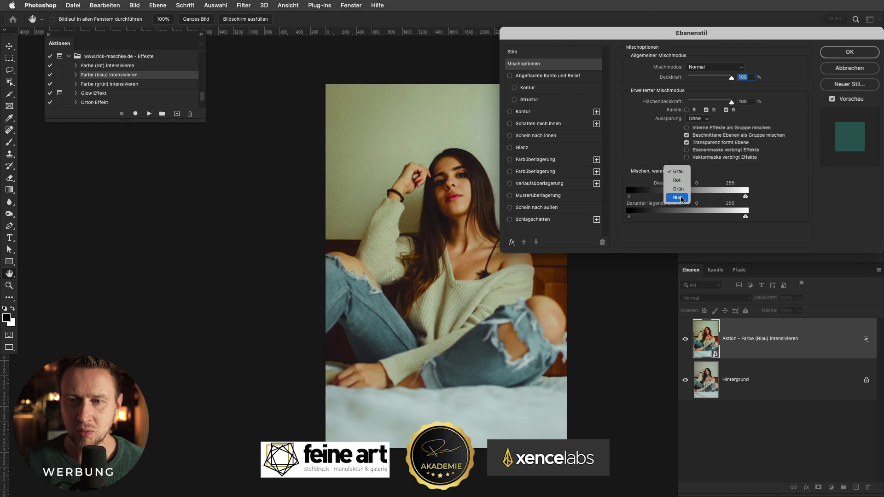
click(682, 174)
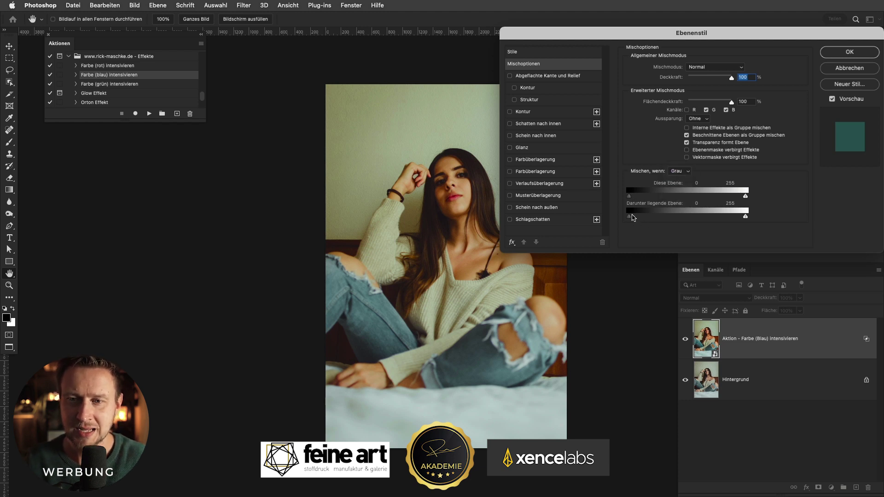
key(alt)
drag(744, 218, 661, 218)
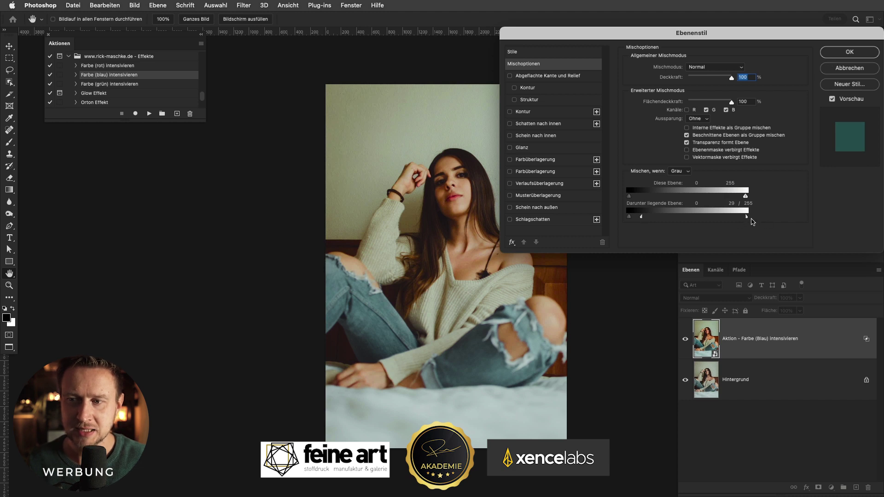
click(850, 52)
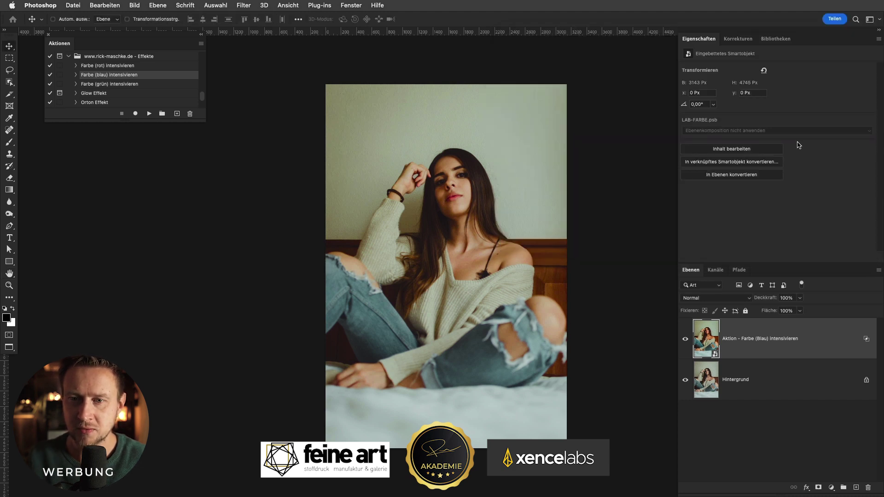
Toggle the blue-boost layer to compare the softened blend.
click(685, 340)
click(685, 341)
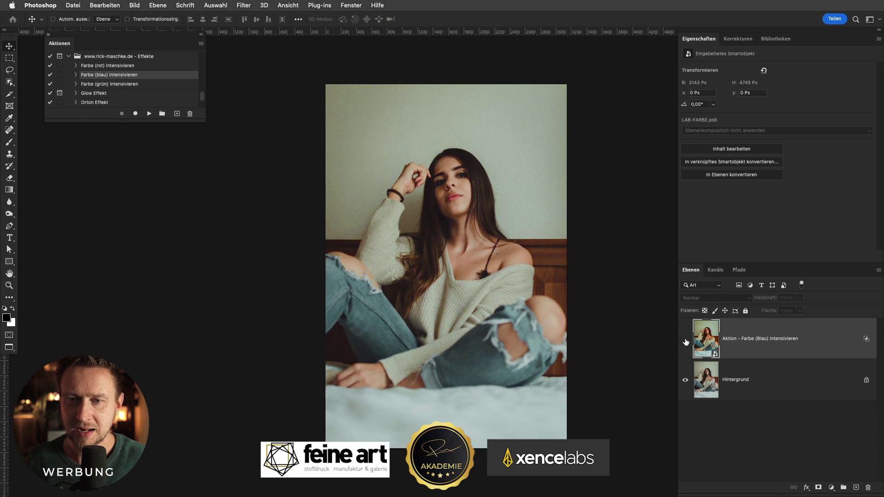
click(685, 341)
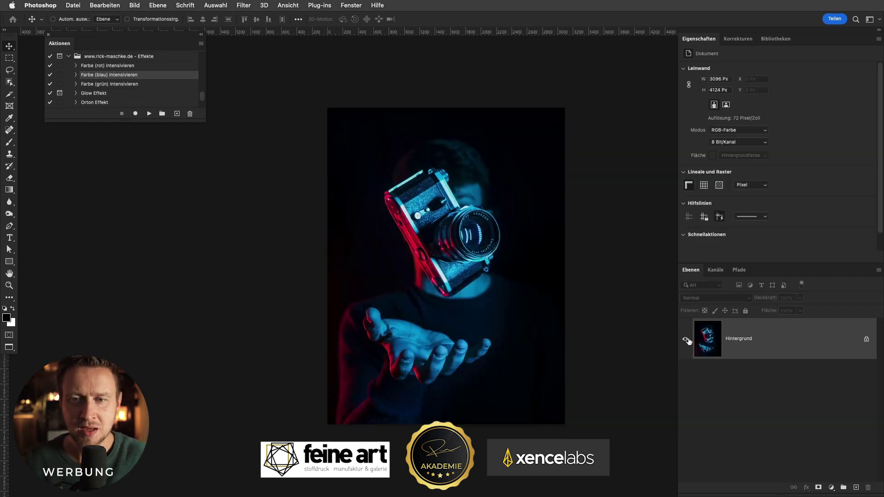
Add red and blue colour-boost layers to the camera photo and compare each.
click(131, 65)
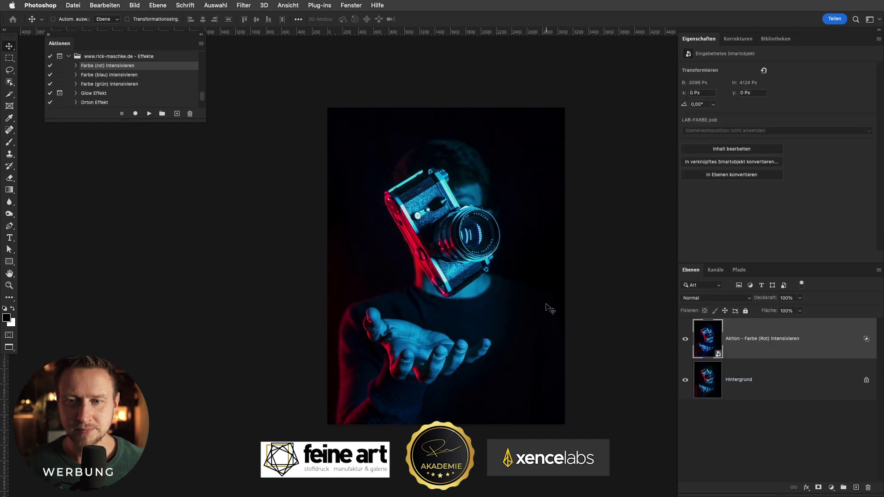
click(686, 340)
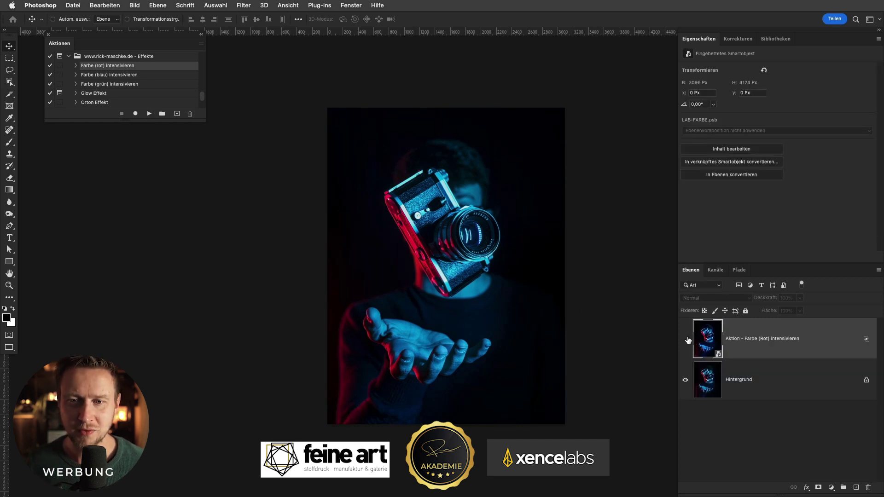
click(707, 377)
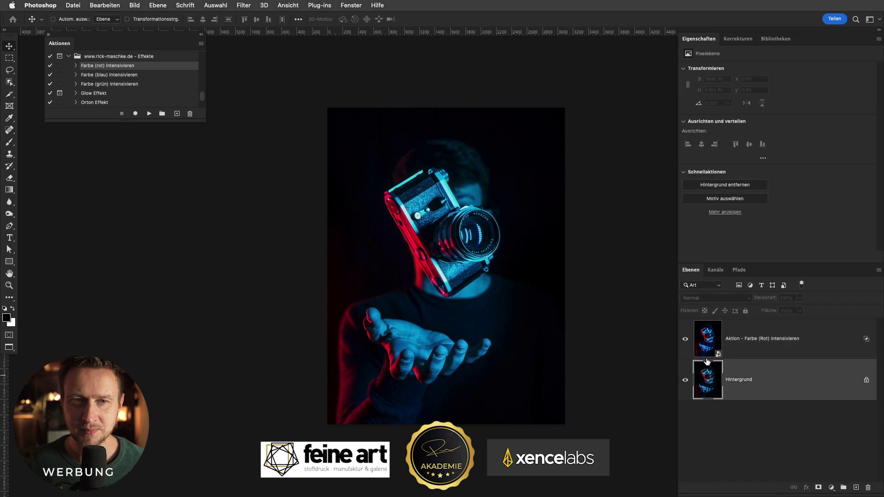
click(140, 75)
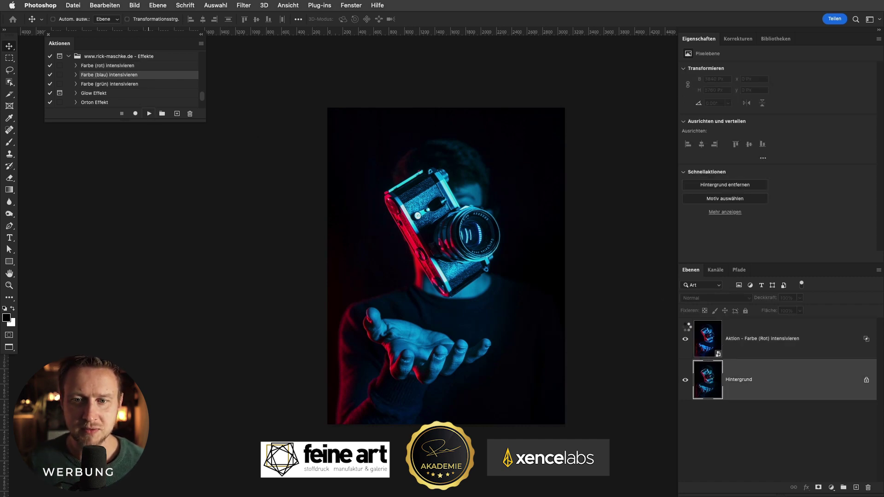
click(685, 380)
click(686, 380)
click(686, 379)
click(686, 380)
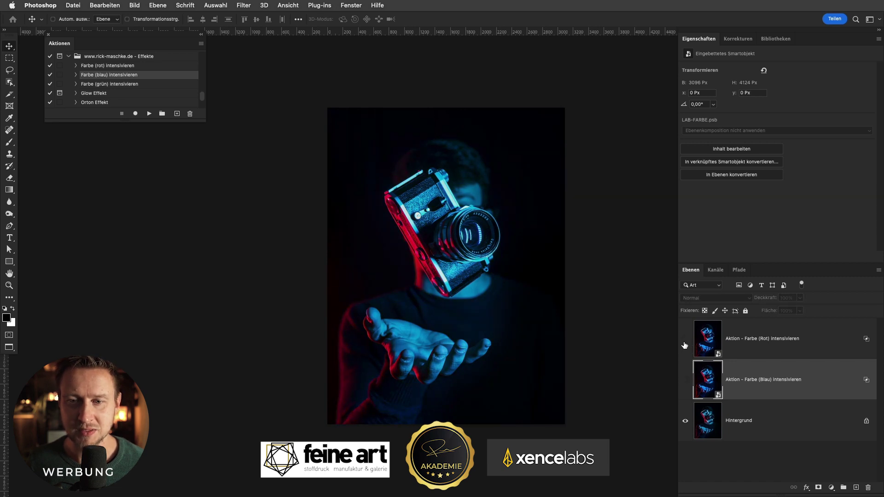
Run the Farbe (grün) intensivieren action and compare the green-boost layer.
click(781, 331)
click(127, 85)
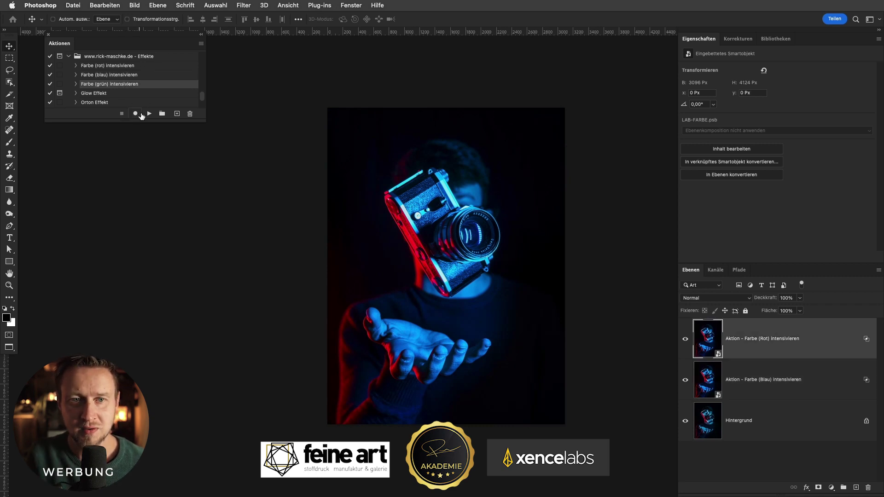
click(148, 114)
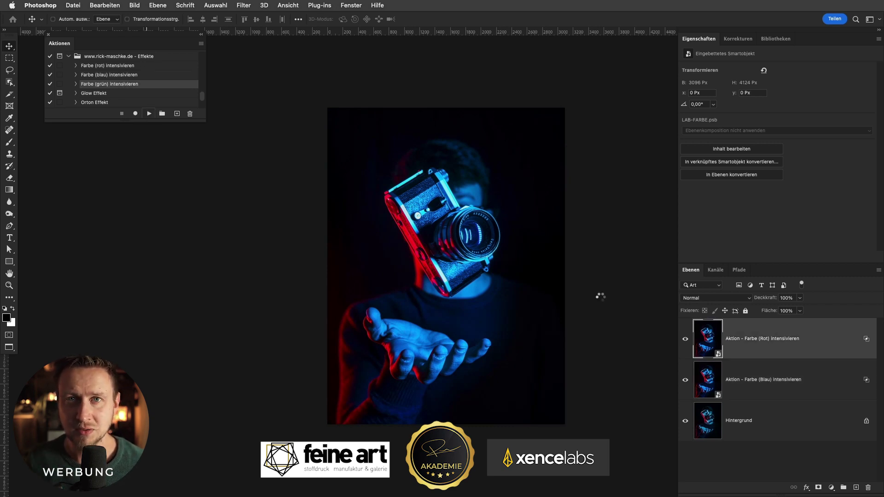
click(685, 379)
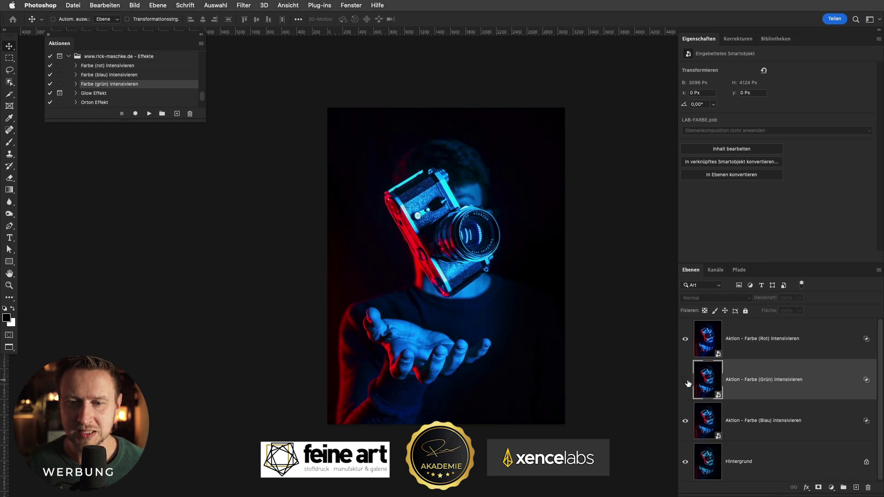
click(685, 380)
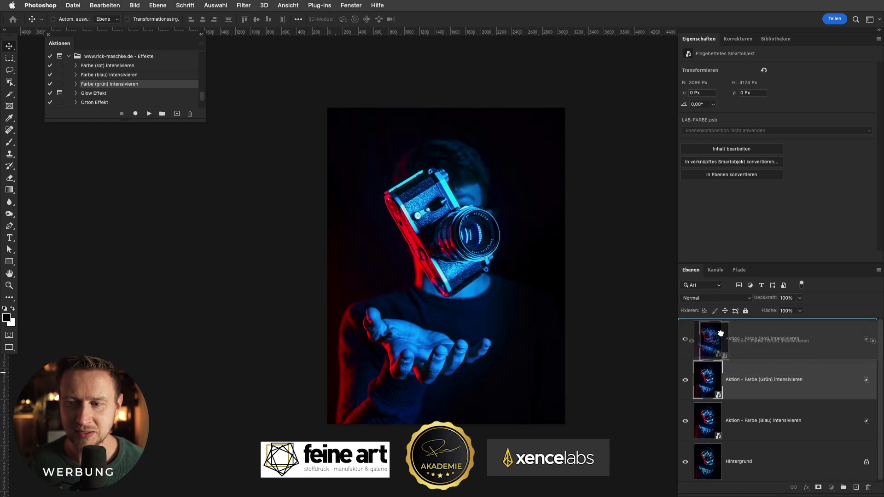
Move the green boost to the top and group all three boost layers as Gruppe 1.
drag(715, 376, 718, 337)
click(685, 341)
click(685, 341)
click(686, 341)
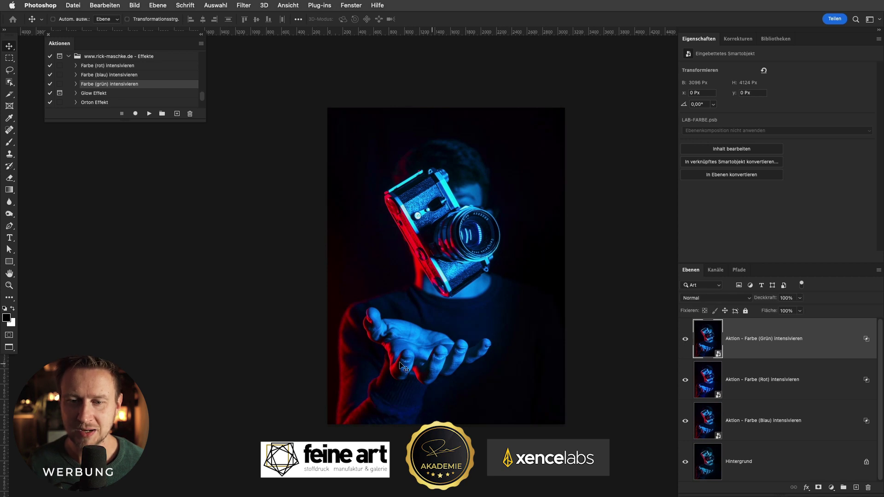
shift+click(808, 426)
key(super+g)
click(685, 324)
click(686, 324)
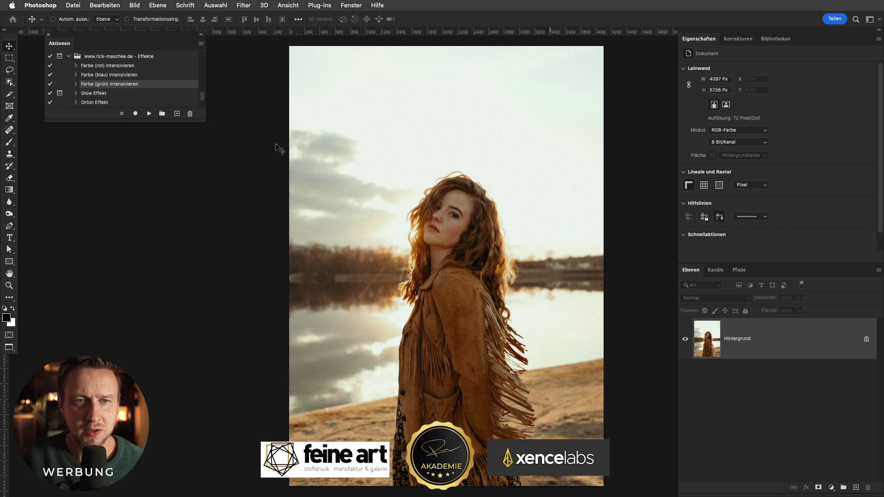
Run the Orton Effekt action and paint its mask into the sun area near the face.
click(121, 103)
click(148, 114)
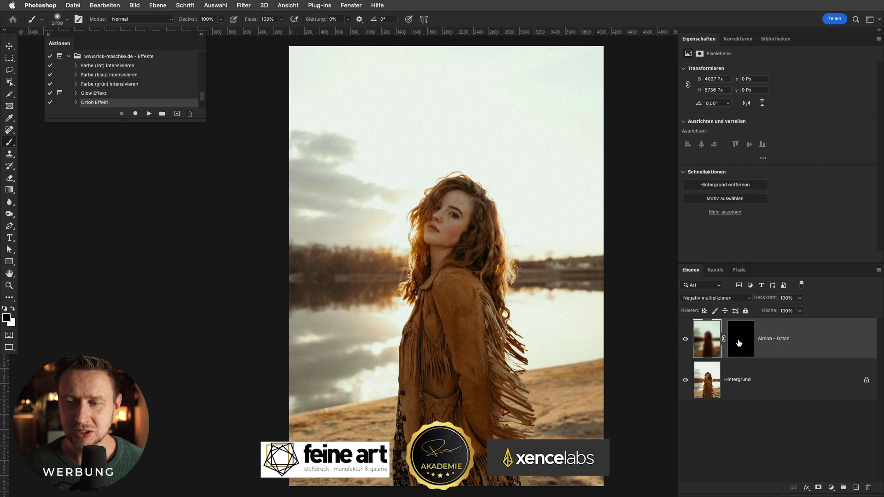
click(745, 341)
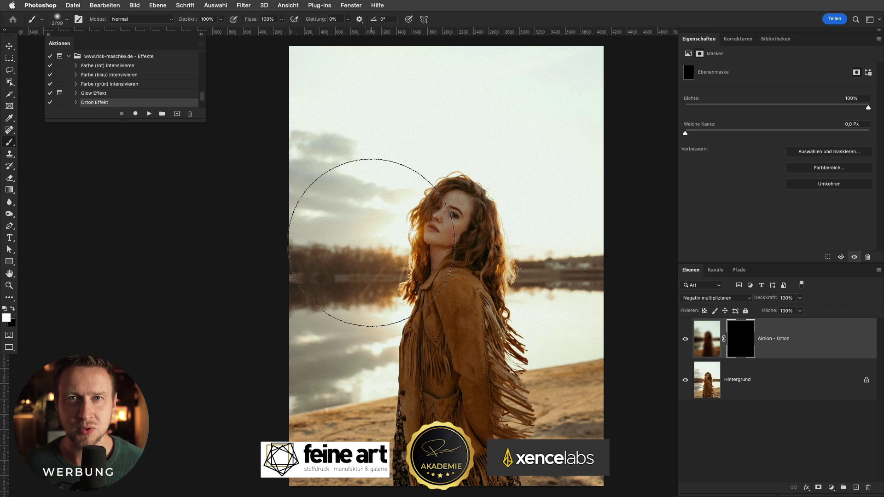
drag(409, 210, 408, 231)
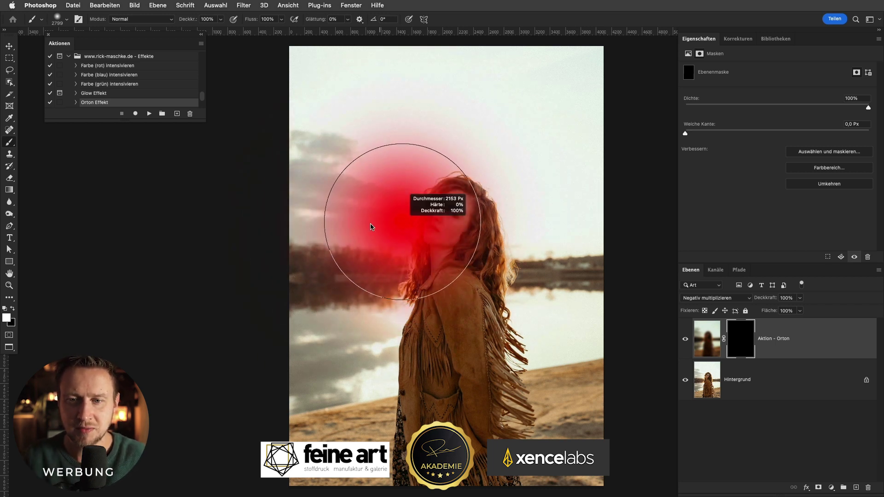
click(408, 229)
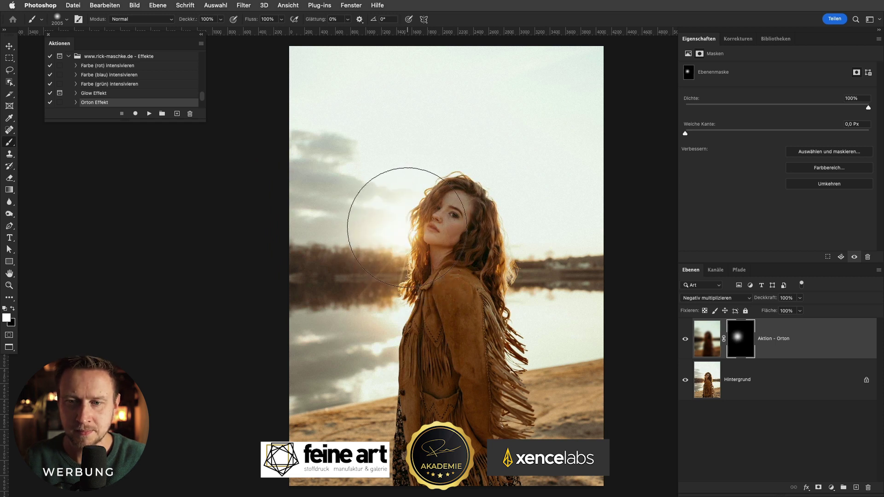
click(407, 229)
Paint a glow spot right of the face, comparing with the Orton mask off and on.
drag(492, 257, 475, 257)
click(506, 262)
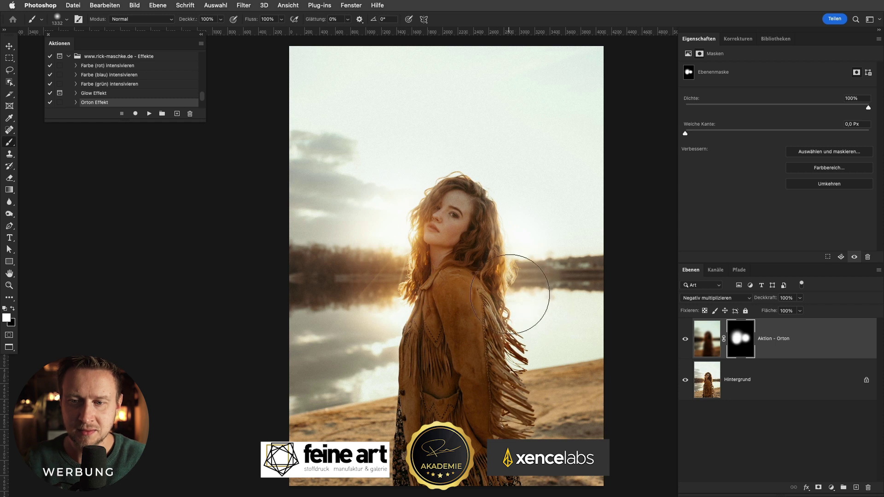
click(685, 340)
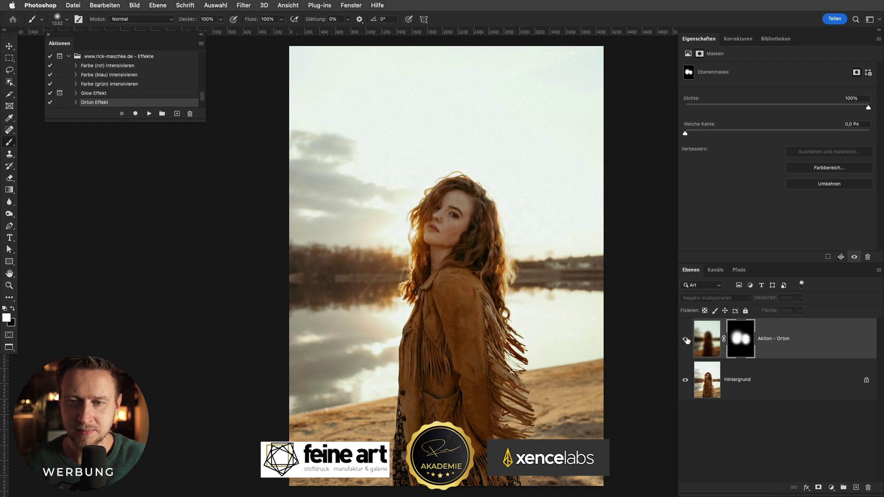
shift+click(737, 340)
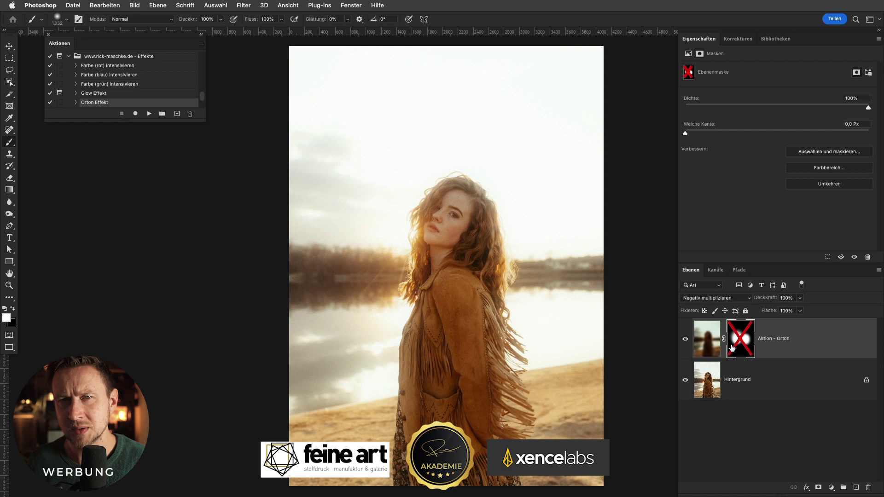
right_click(738, 341)
click(748, 355)
With a 1622 px brush, paint glow either side of the face and compare.
drag(400, 235, 417, 235)
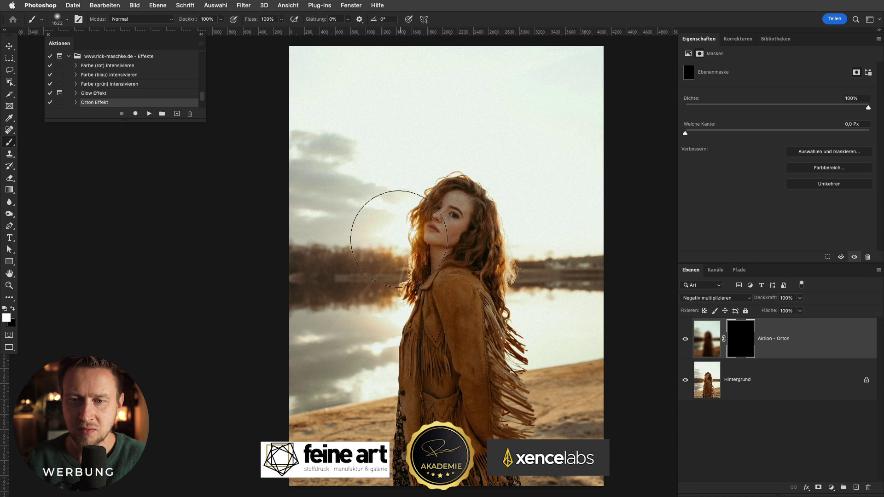
click(401, 235)
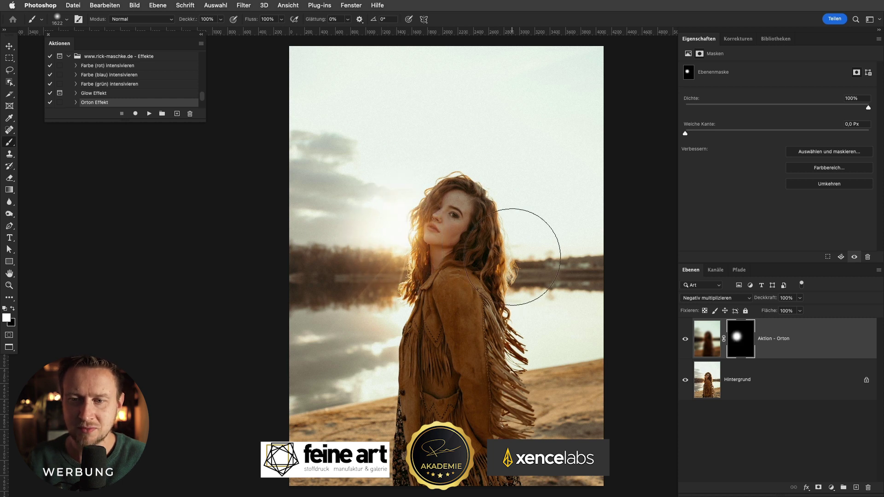
click(510, 248)
scroll(472, 235, up, 2)
scroll(473, 236, up, 2)
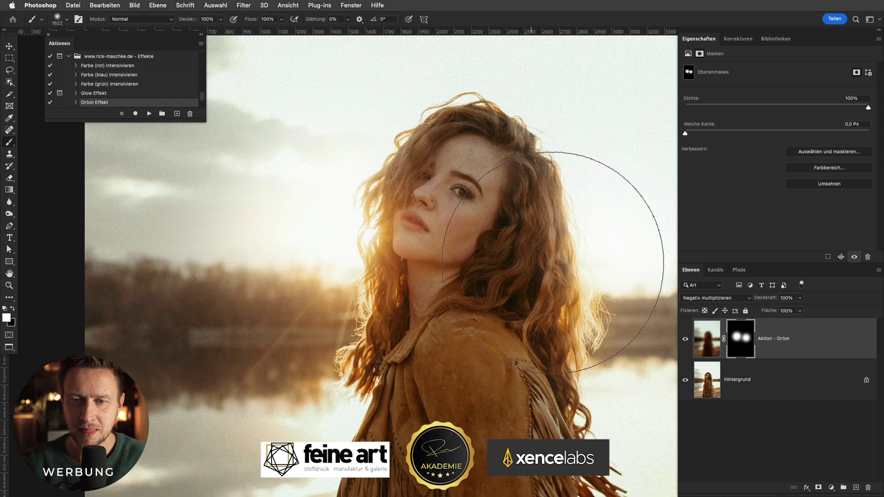
click(685, 339)
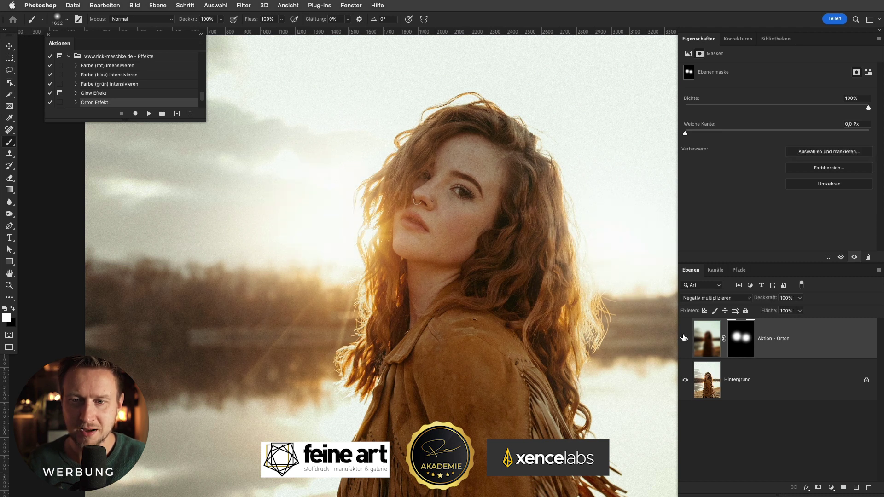
click(685, 339)
key(super+0)
click(685, 339)
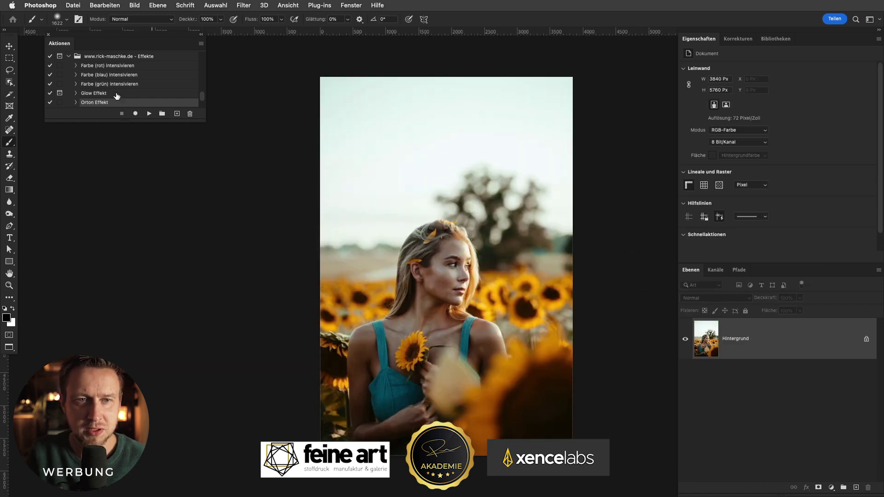
Run the Glow Effekt action with a 20 px blur and compare the glow layer.
click(117, 94)
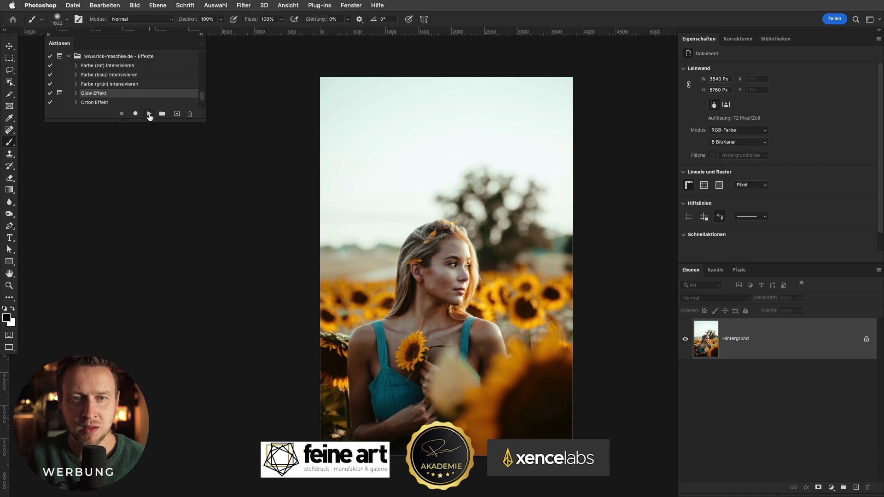
click(149, 114)
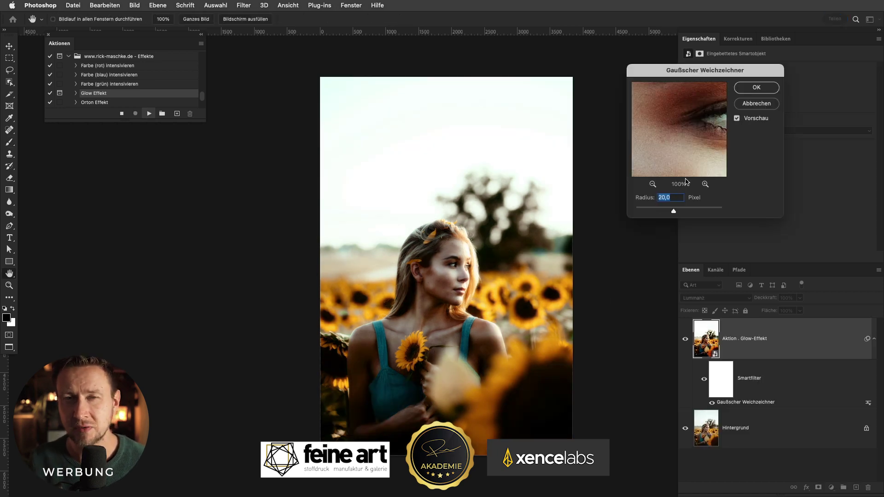
click(766, 88)
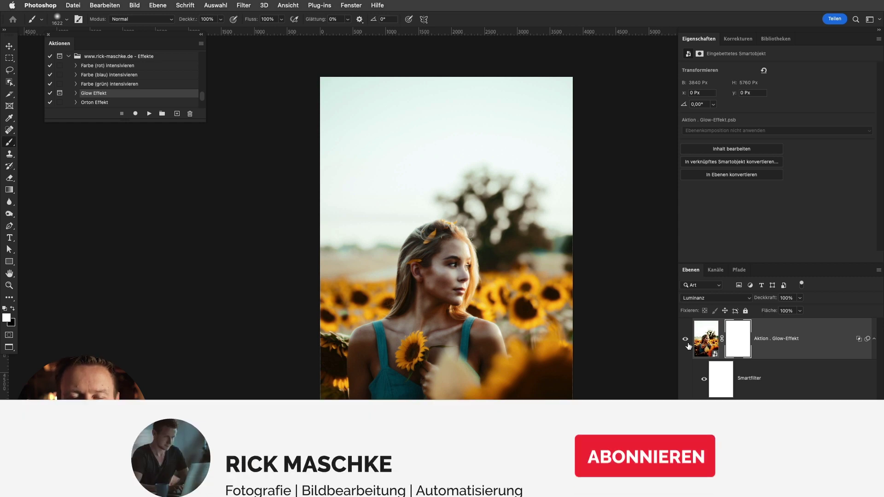
click(684, 340)
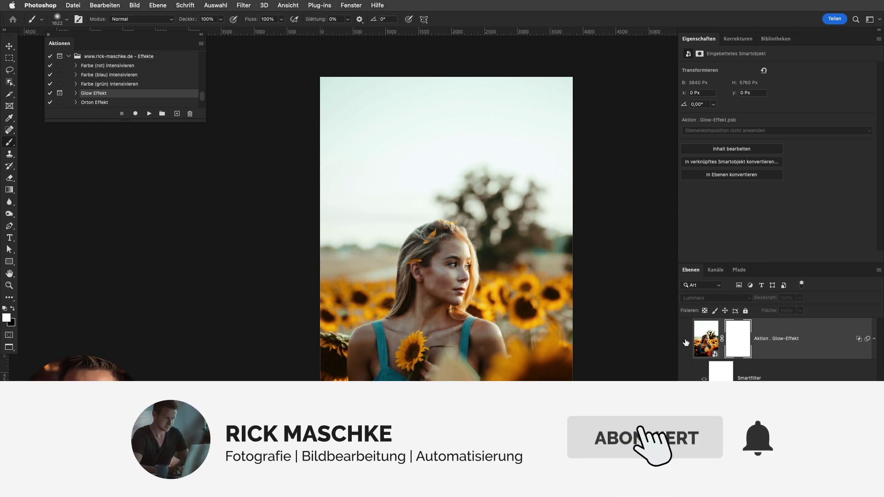
click(685, 339)
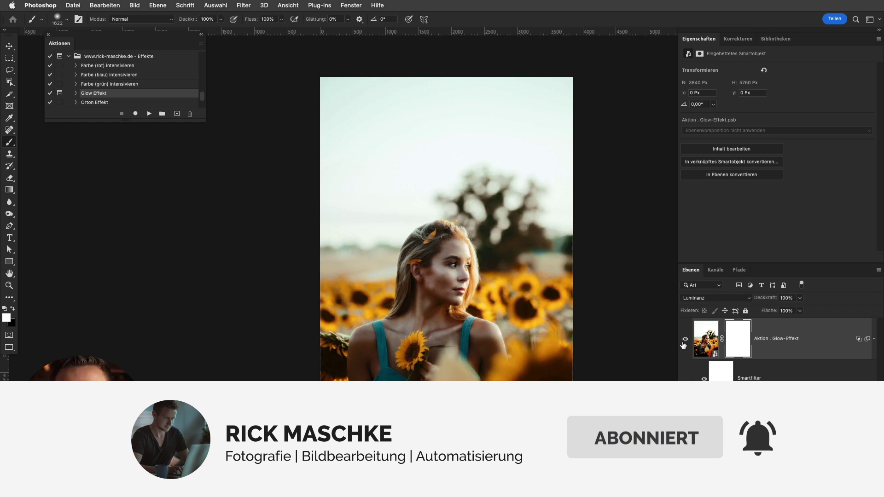
scroll(477, 313, up, 3)
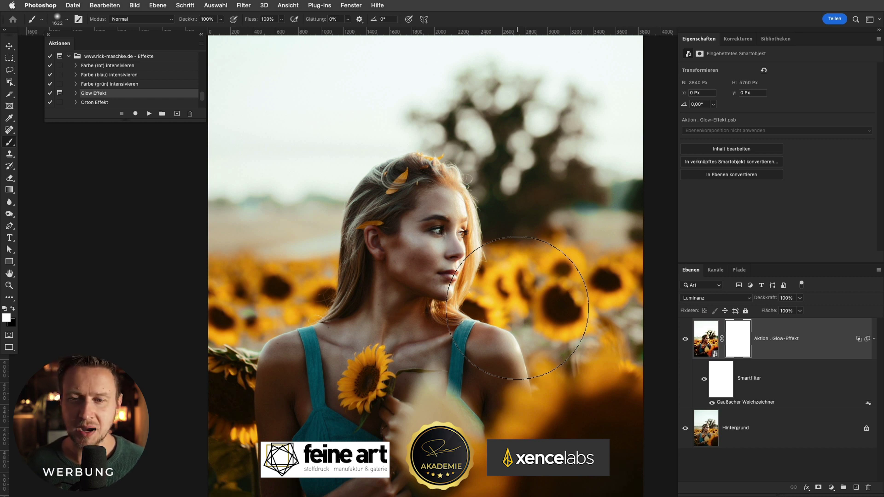
Paint black at 20% strength into the Glow-Effekt layer's mask over the face.
click(685, 339)
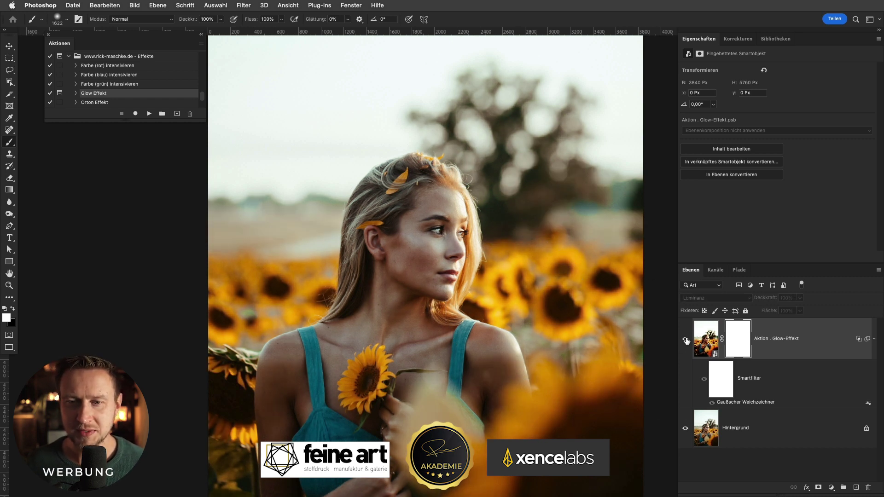
click(685, 339)
click(685, 339)
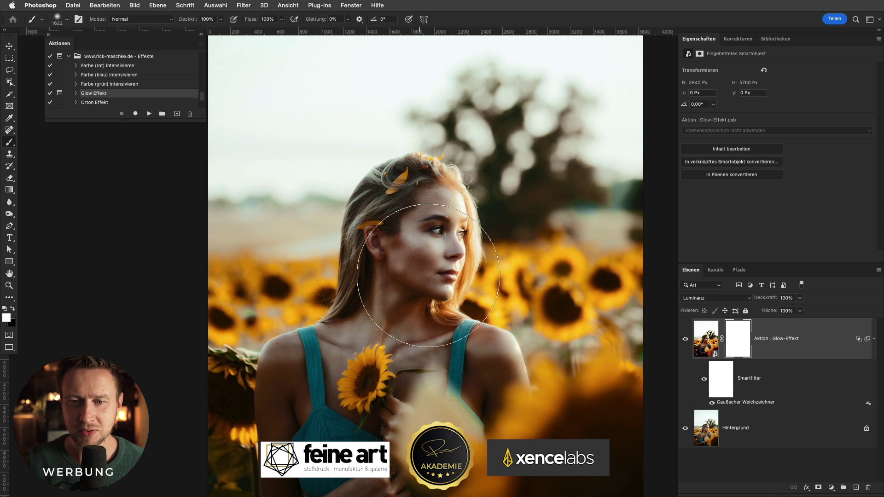
drag(579, 276, 496, 272)
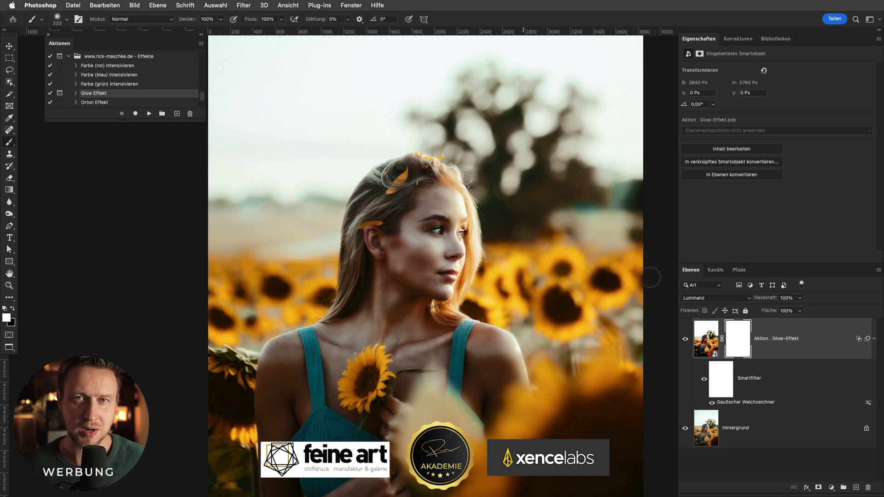
drag(762, 303, 834, 304)
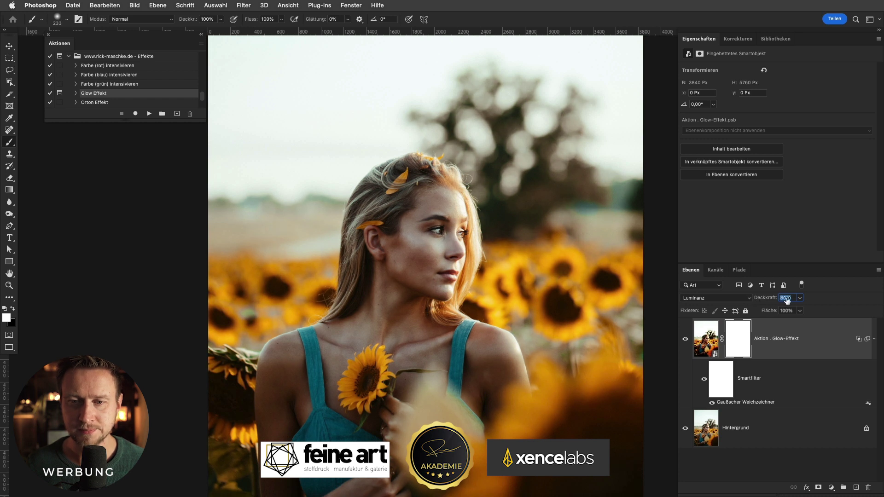
click(737, 345)
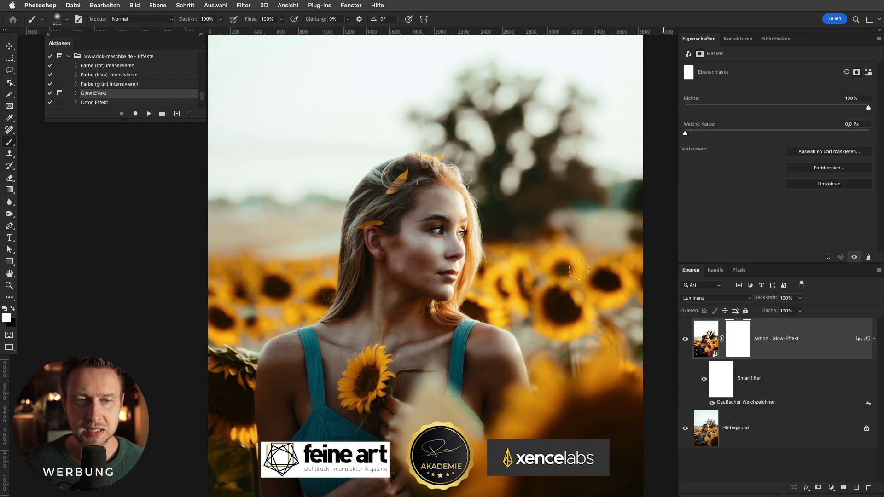
click(18, 310)
mouse_move(426, 233)
mouse_down()
mouse_move(455, 235)
mouse_move(408, 279)
mouse_move(420, 278)
mouse_up()
key(2)
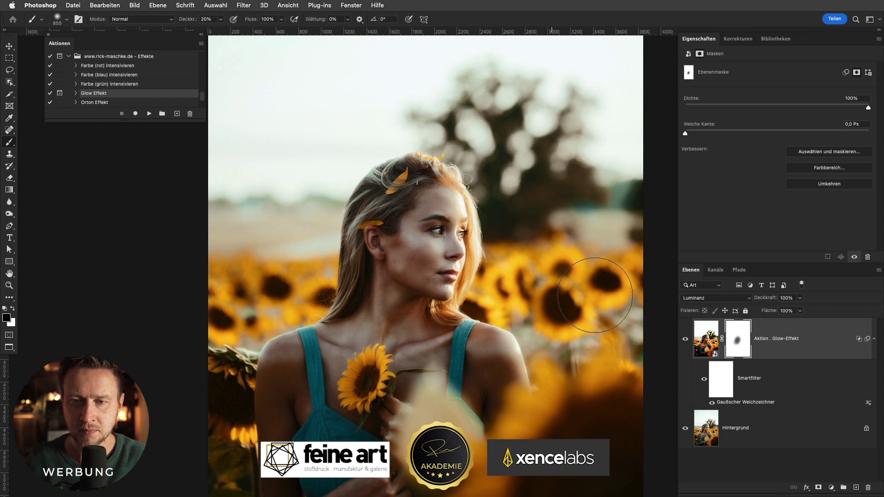
Compare the mask on and off, then delete the Glow-Effekt layer mask.
shift+click(737, 343)
shift+click(738, 344)
shift+click(738, 345)
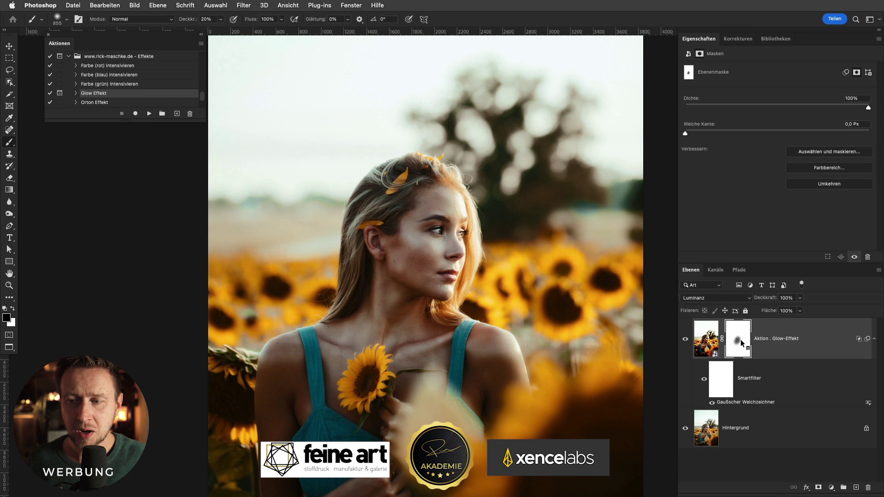
right_click(741, 343)
click(755, 355)
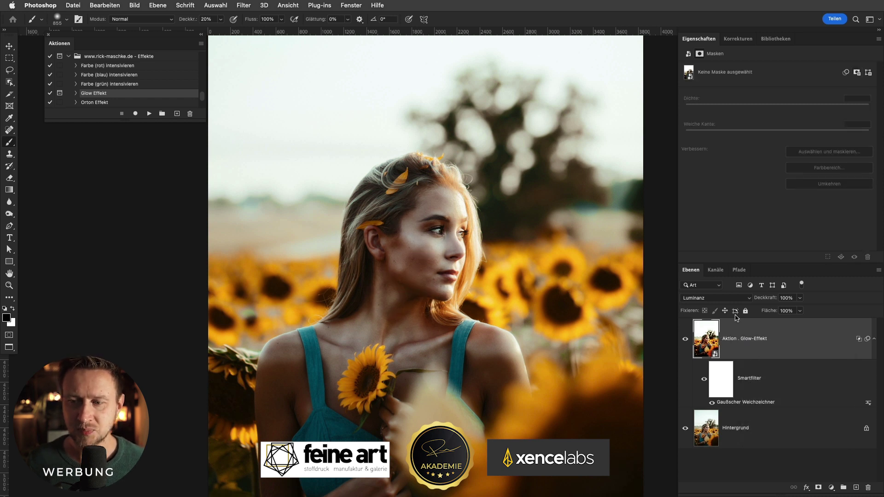
Add a Kurven 1 curves adjustment clipped to the Glow-Effekt layer.
click(736, 39)
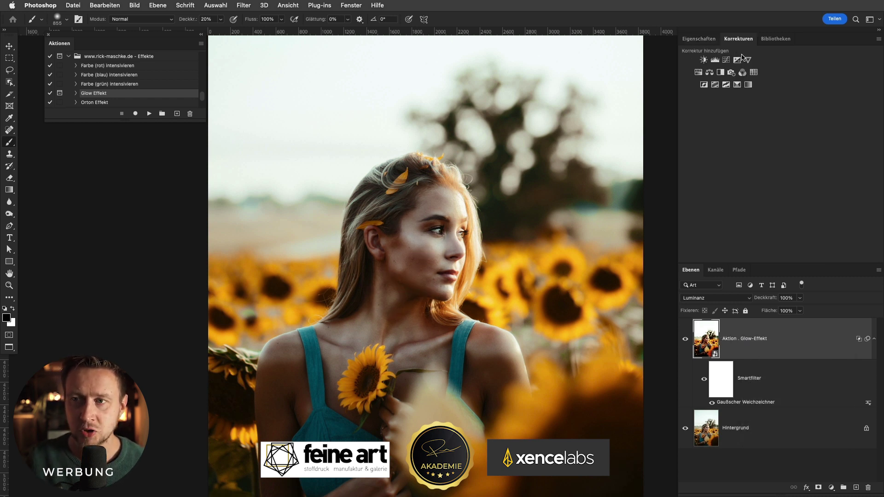
click(726, 63)
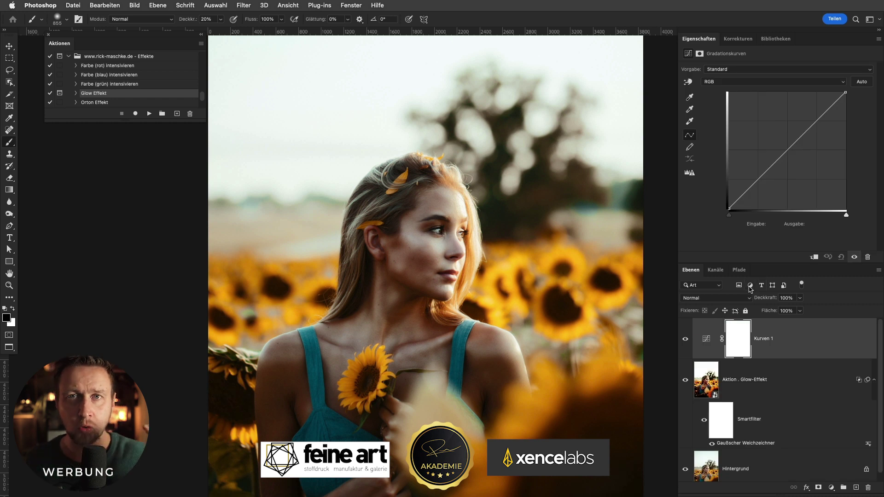
click(814, 257)
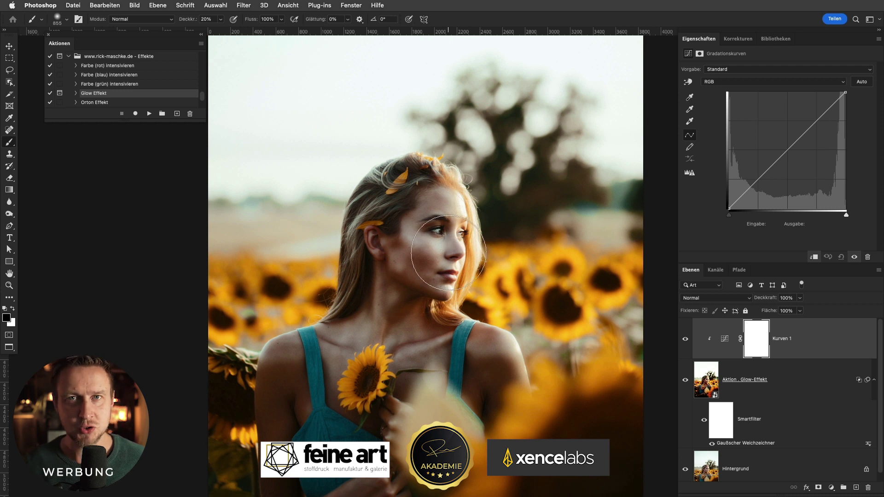
click(685, 381)
click(685, 381)
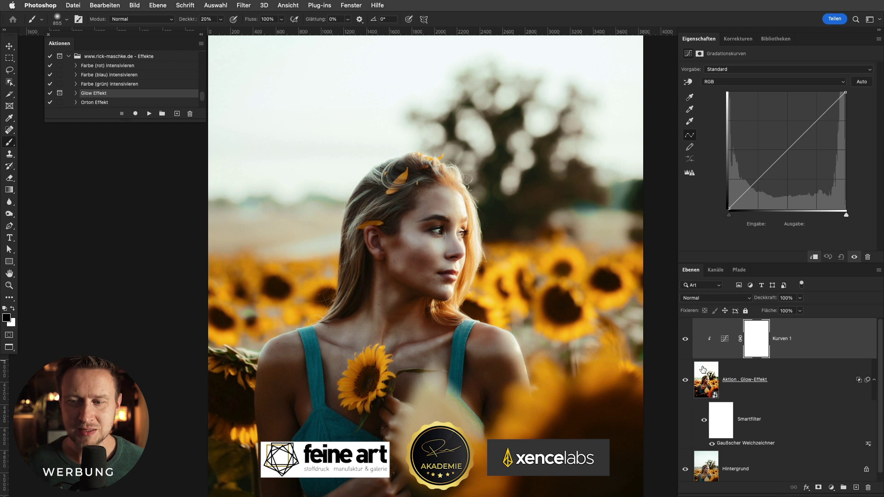
click(702, 369)
click(724, 332)
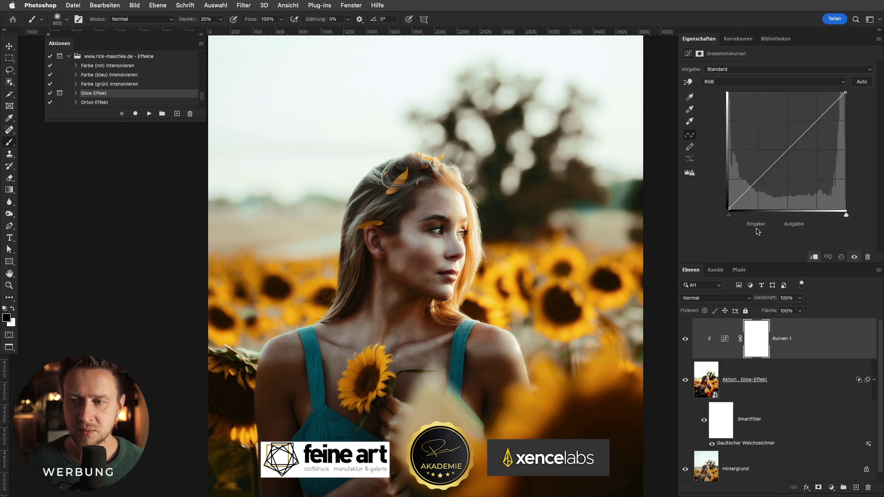
Raise the curve's black point and brighten the midtones, comparing with curves off.
click(729, 208)
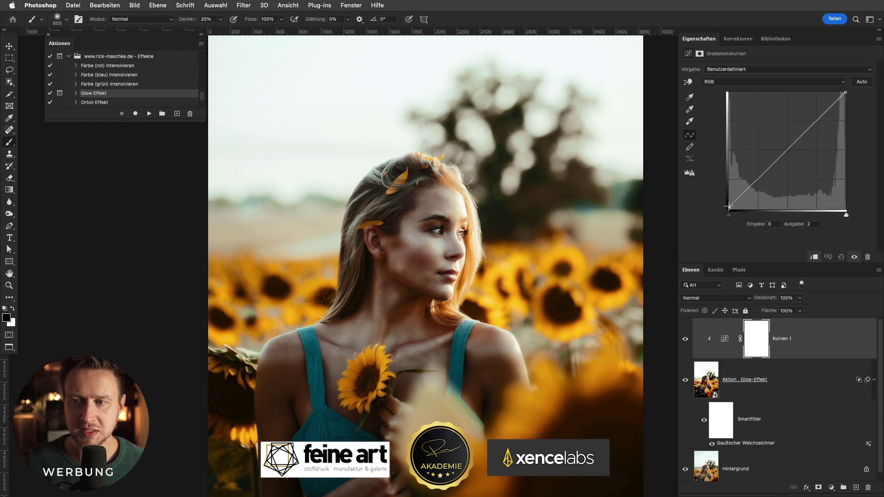
drag(727, 210, 698, 183)
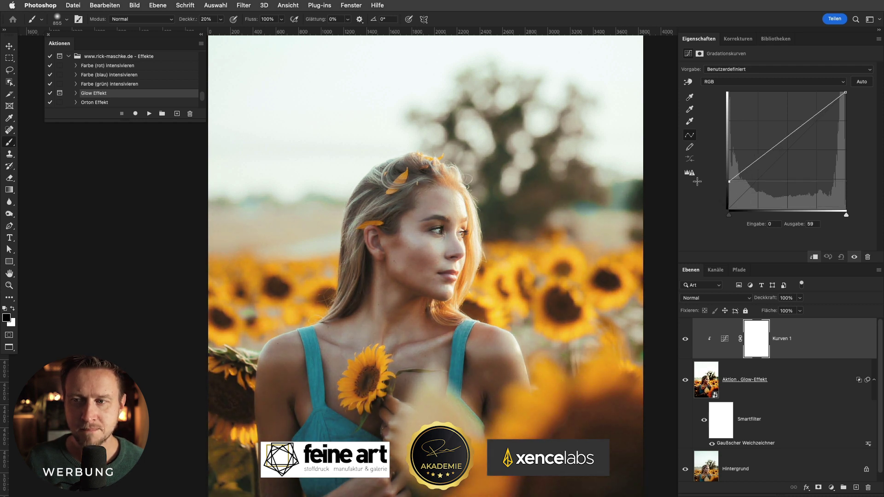
drag(698, 183, 698, 180)
click(686, 350)
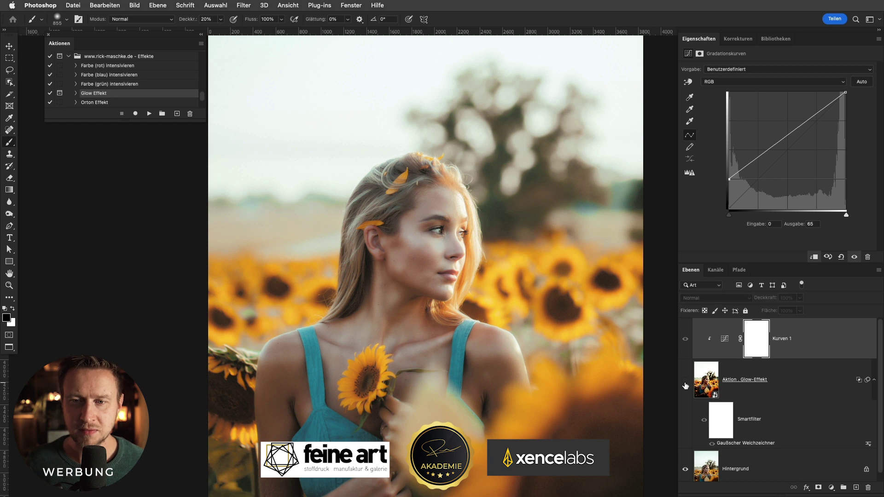
click(687, 357)
click(687, 357)
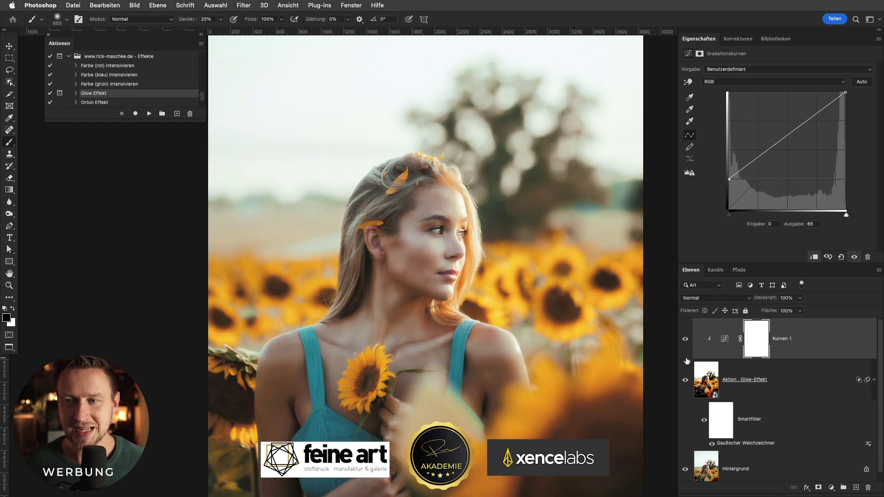
drag(763, 154, 775, 152)
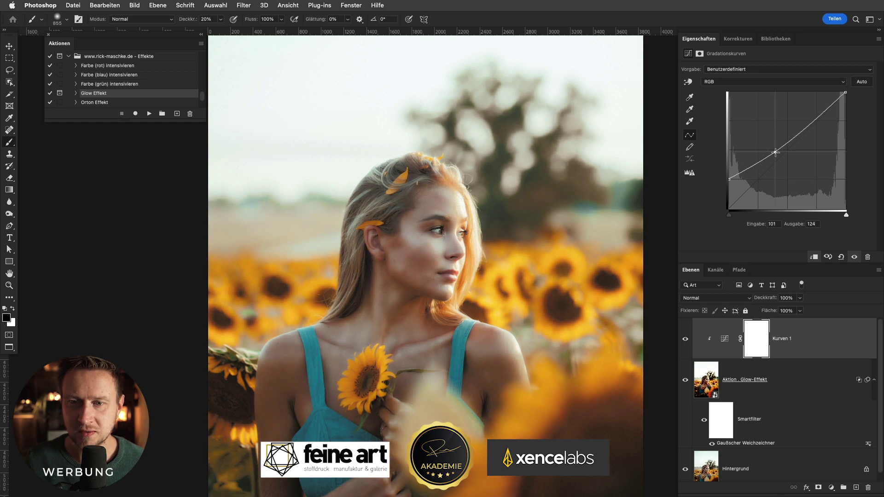
drag(729, 179, 719, 193)
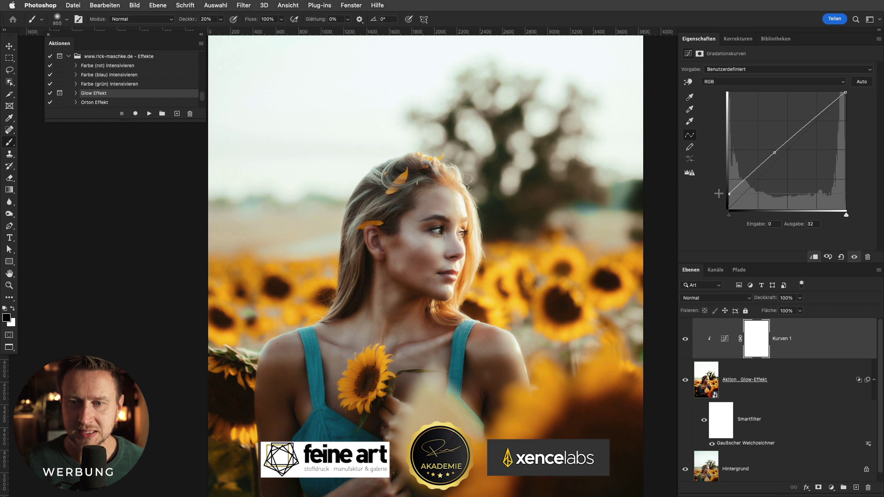
Lower the Glow-Effekt layer's opacity to 59% and compare the result.
click(776, 384)
click(769, 298)
drag(768, 300, 761, 299)
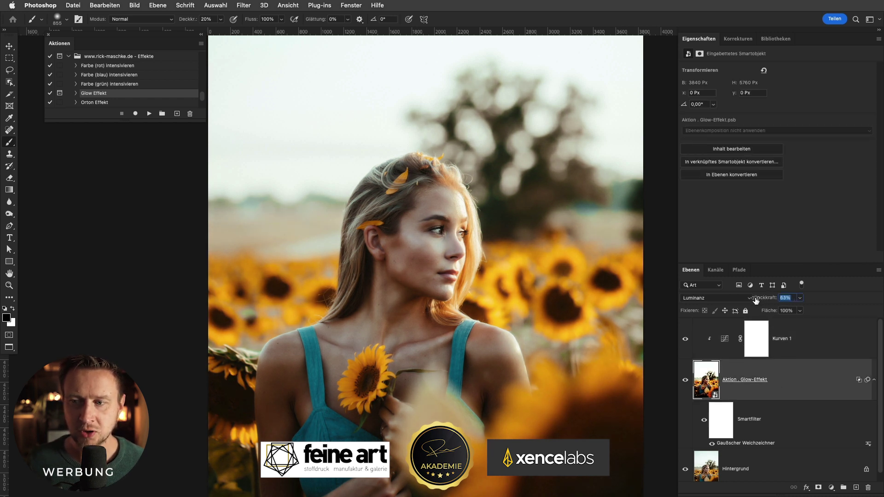
click(685, 382)
click(684, 383)
click(685, 382)
click(685, 381)
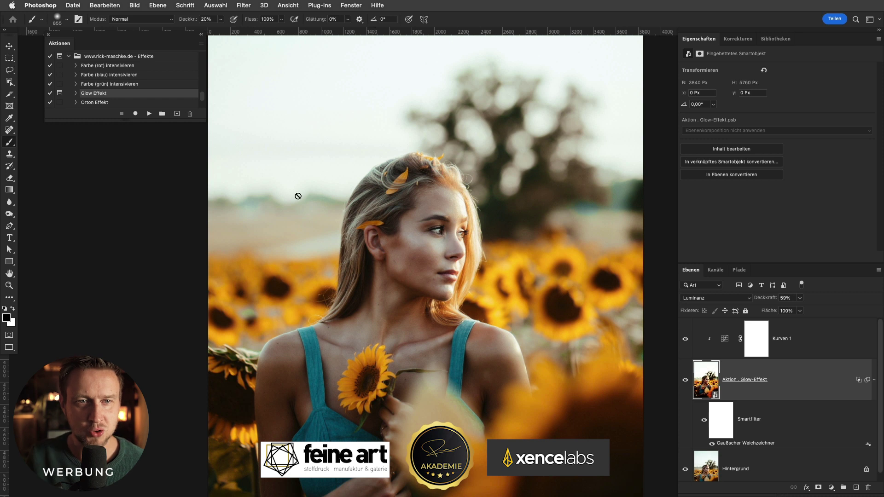
key(alt+bracketright)
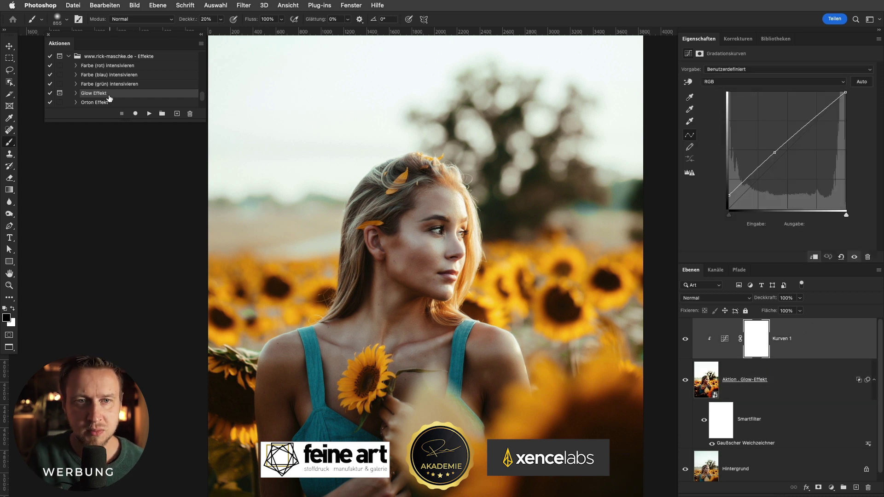
Run Orton Effekt and paint its mask at 100% over the face and nearby sunflowers.
click(113, 102)
click(148, 114)
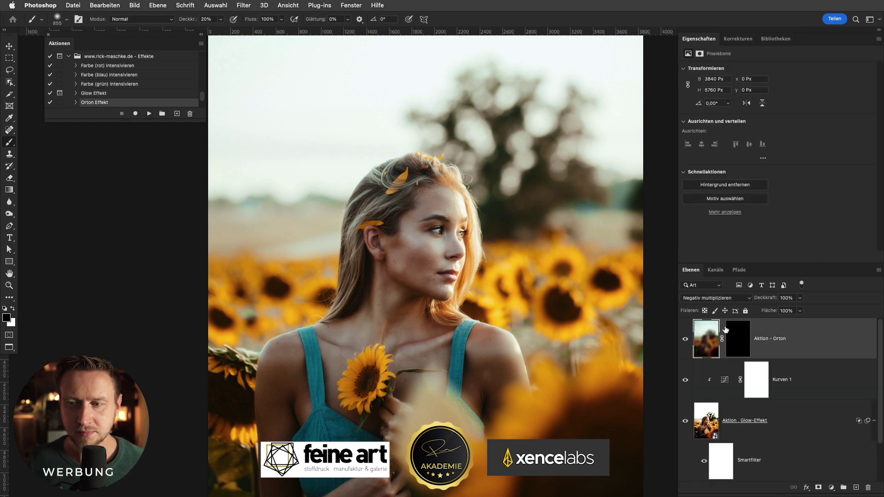
key(e)
key(0)
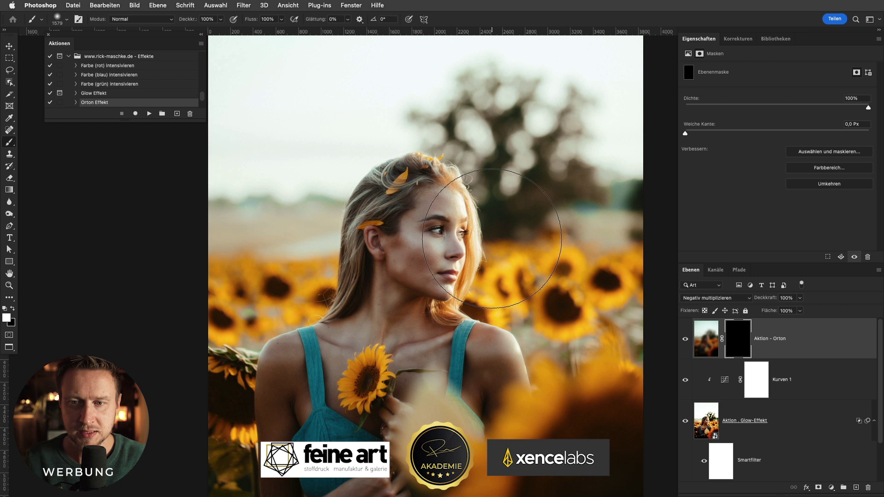
drag(487, 243, 490, 239)
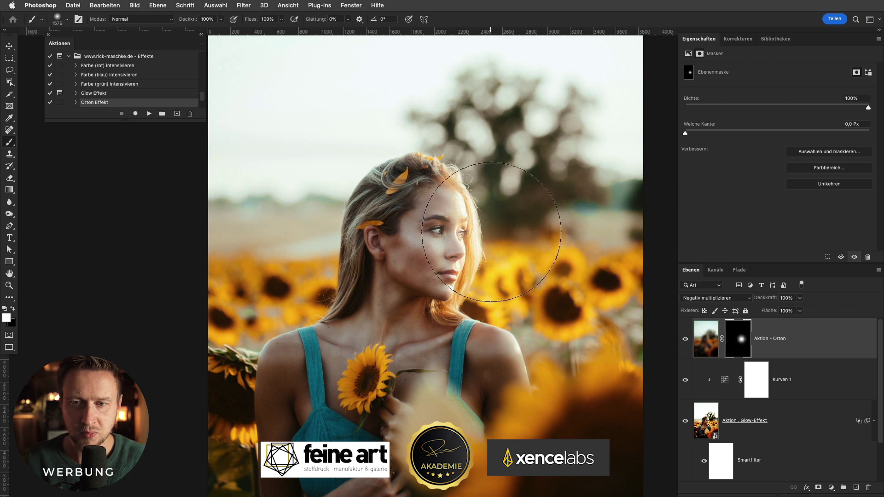
scroll(553, 241, down, 2)
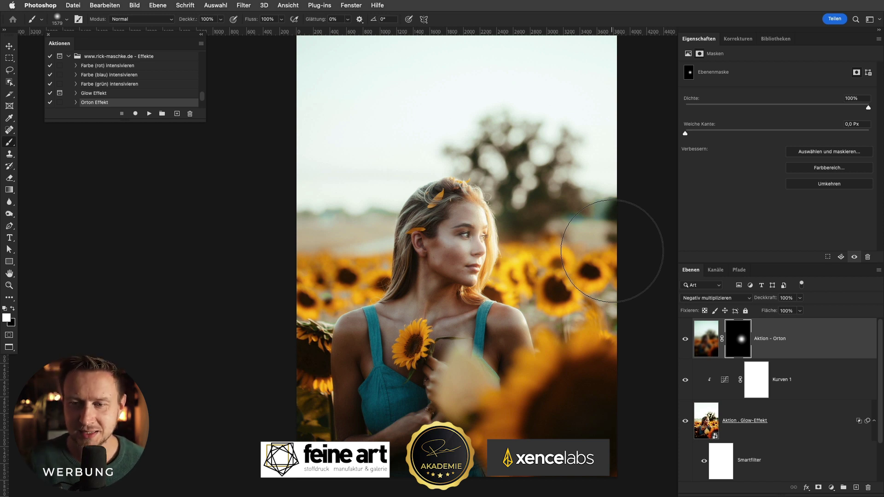
drag(599, 258, 542, 272)
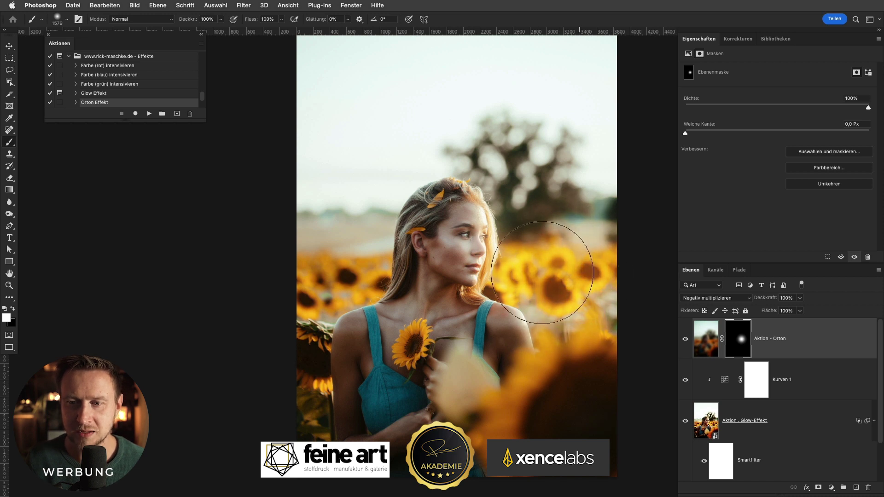
drag(336, 247, 315, 276)
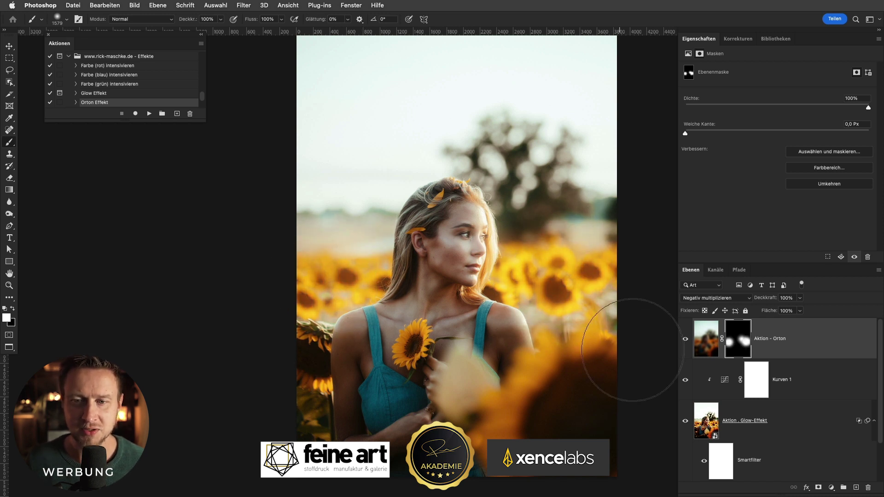